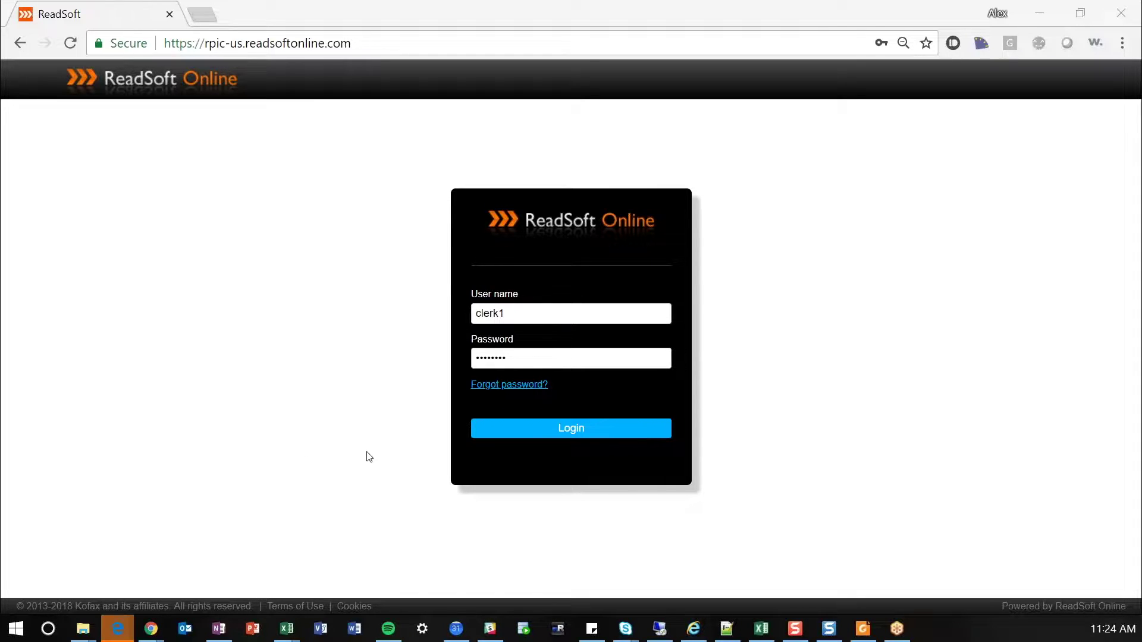
- Log in to ReadSoft Online with the clerk's user name and password
click(592, 434)
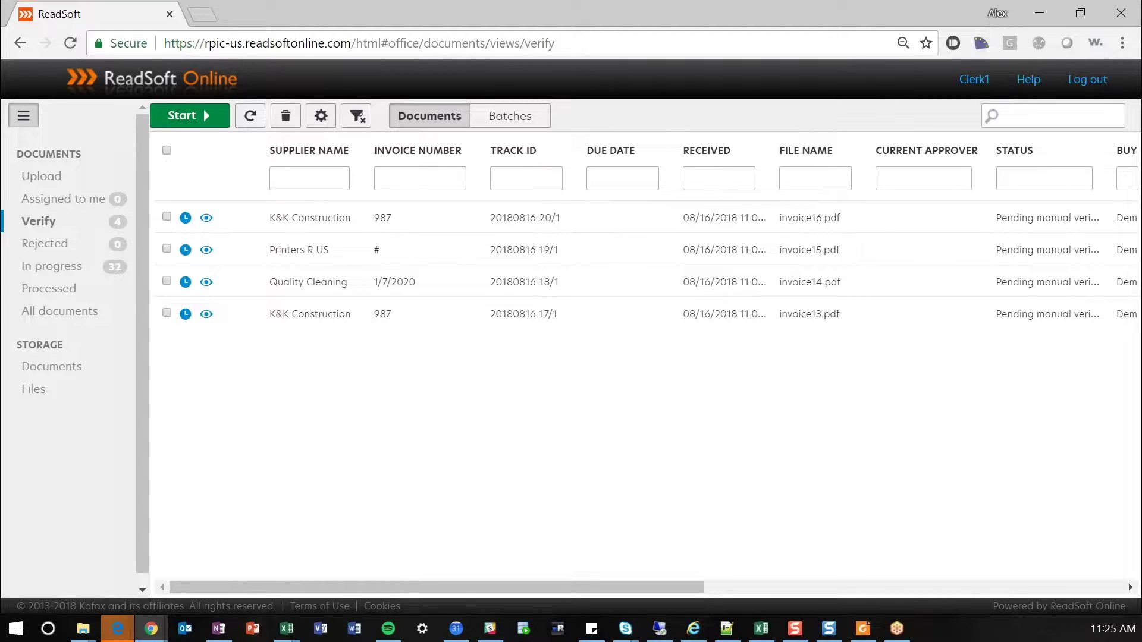
click(56, 176)
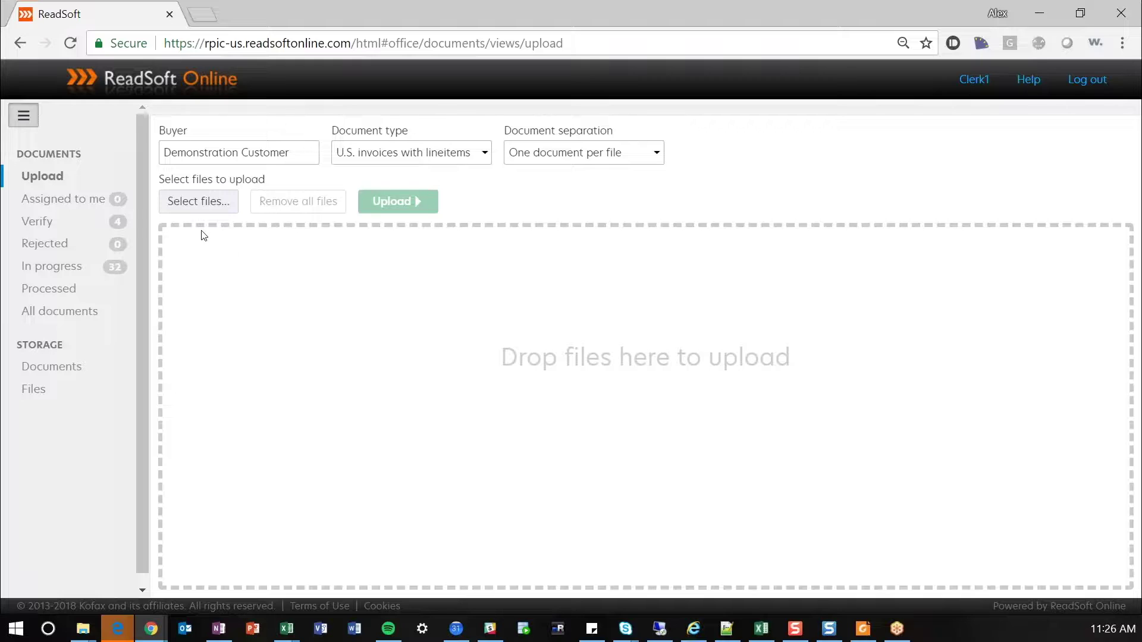
click(75, 228)
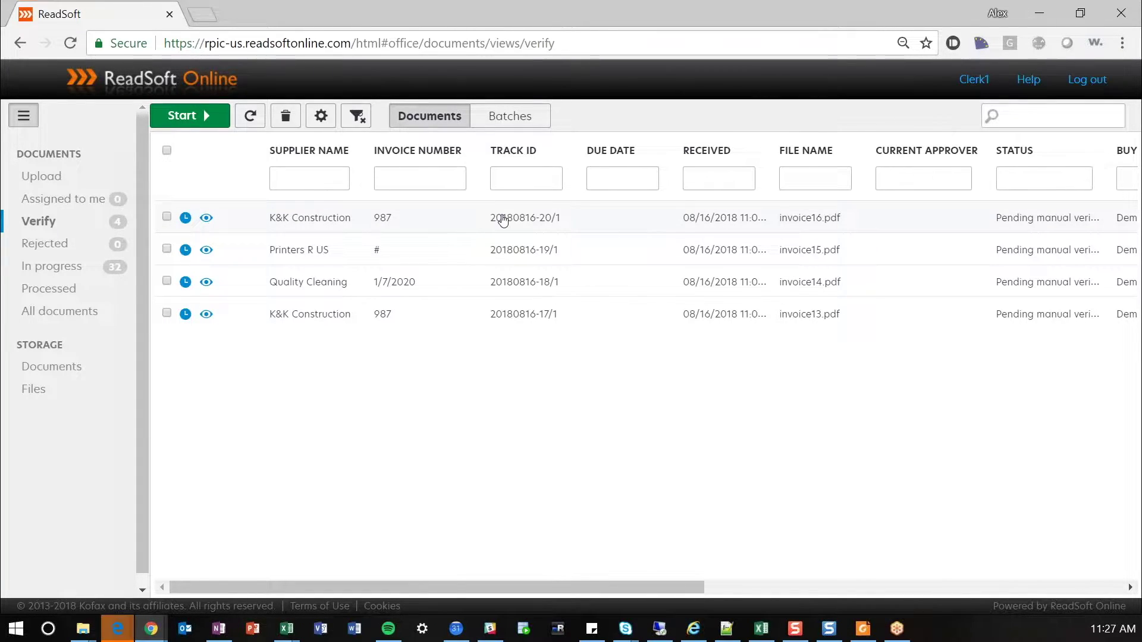
drag(690, 587, 1100, 600)
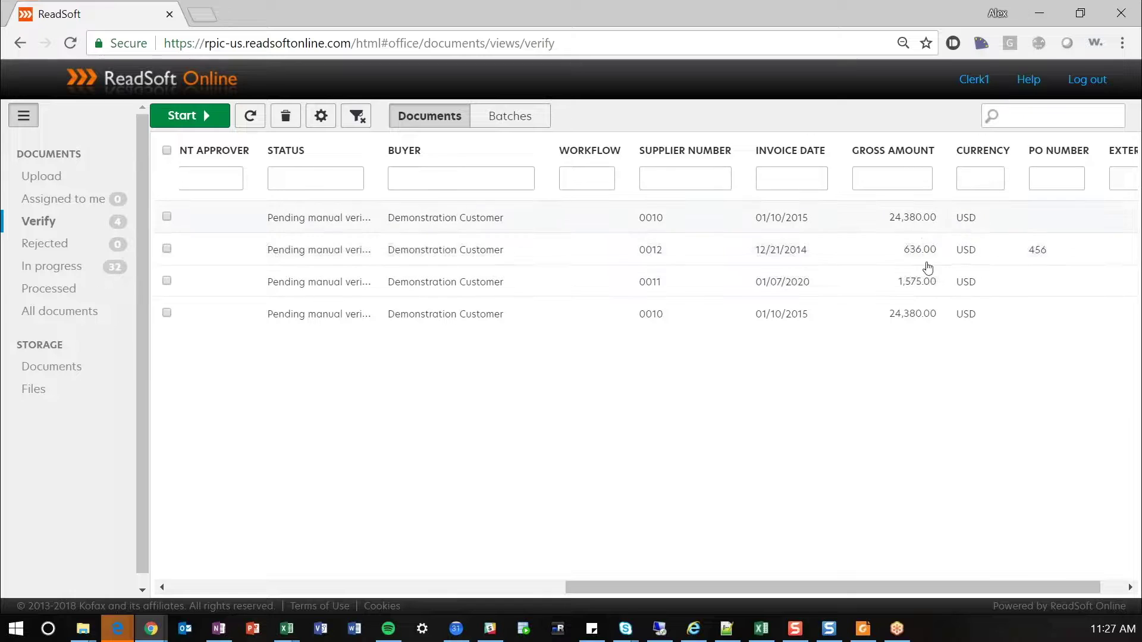
drag(1042, 587, 510, 585)
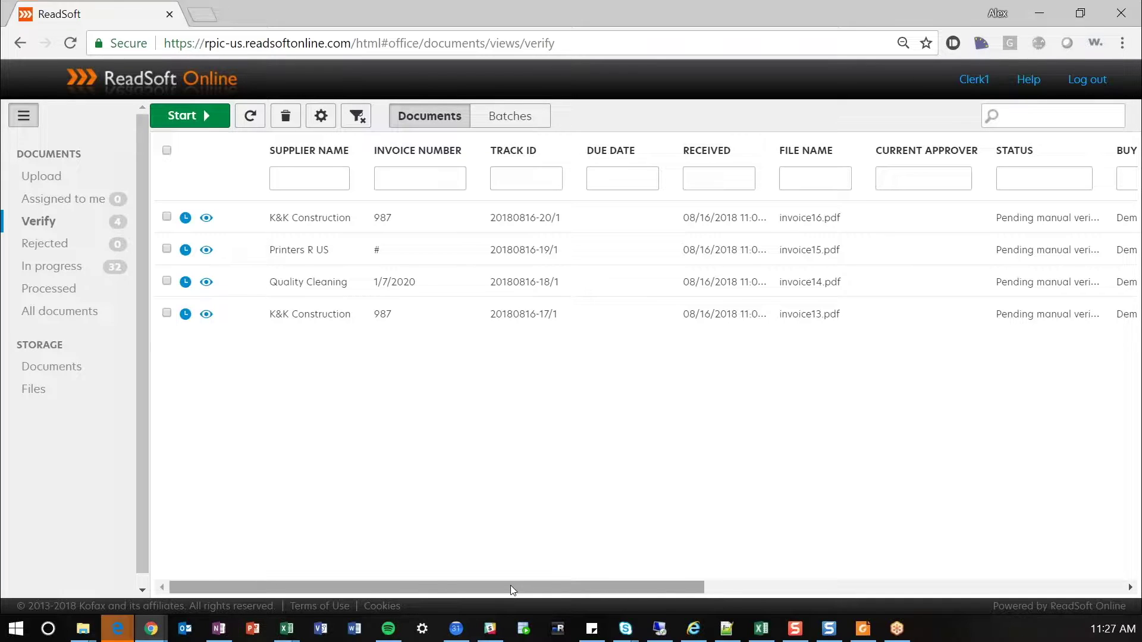
double_click(333, 220)
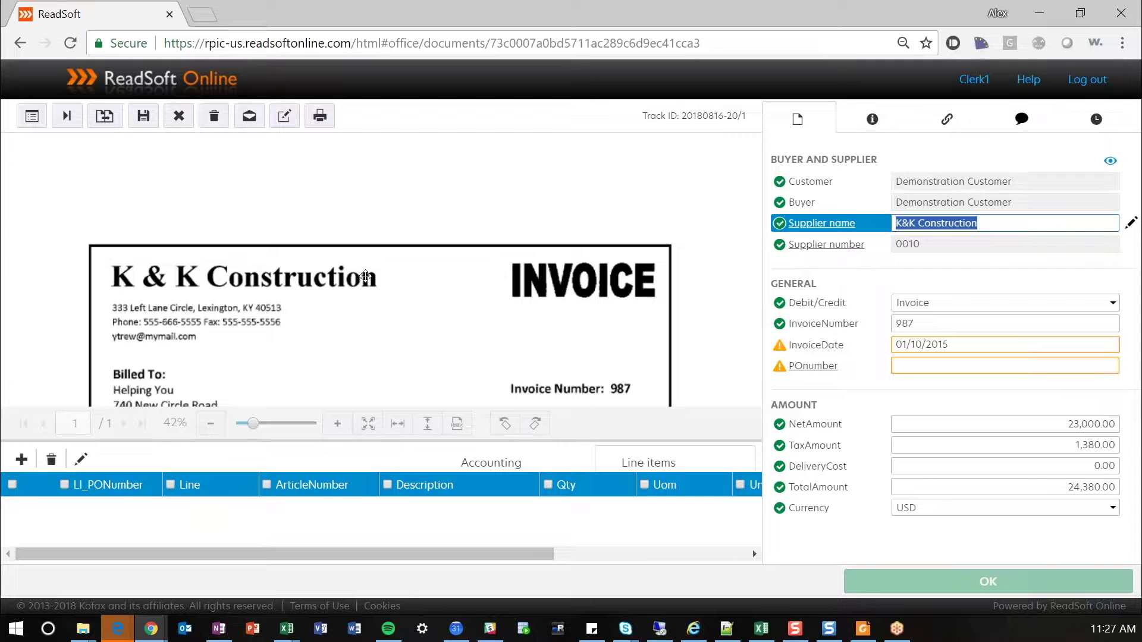
- Compare invoice 987's invoice number, net amount and flagged 01/10/2015 date with the scanned image
scroll(398, 246, down, 2)
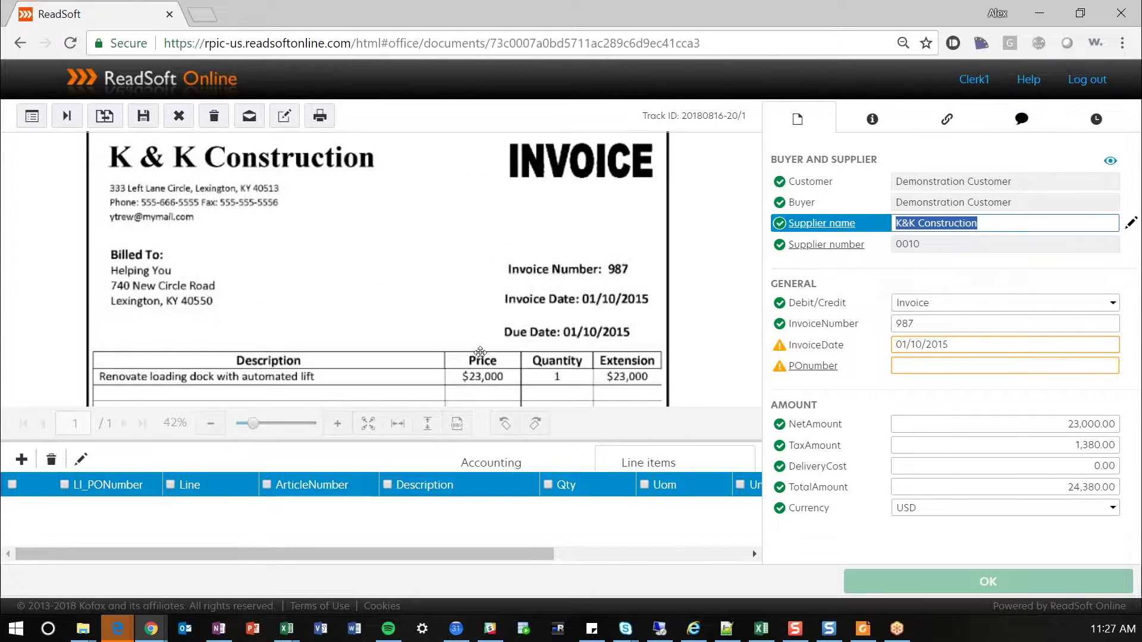
click(210, 423)
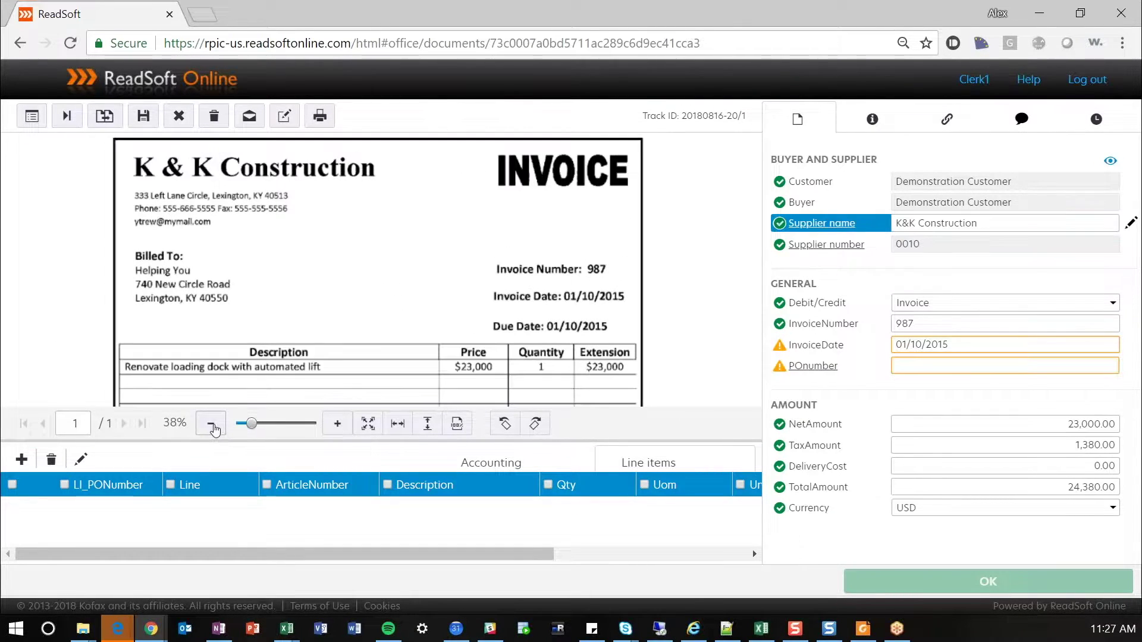
click(348, 429)
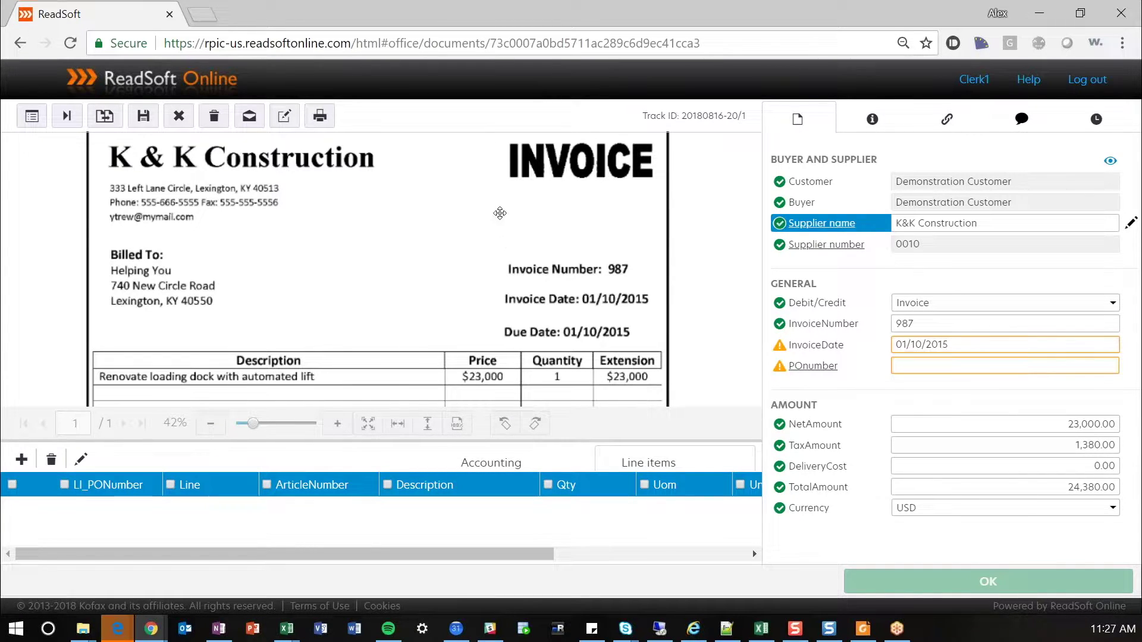
scroll(503, 215, up, 2)
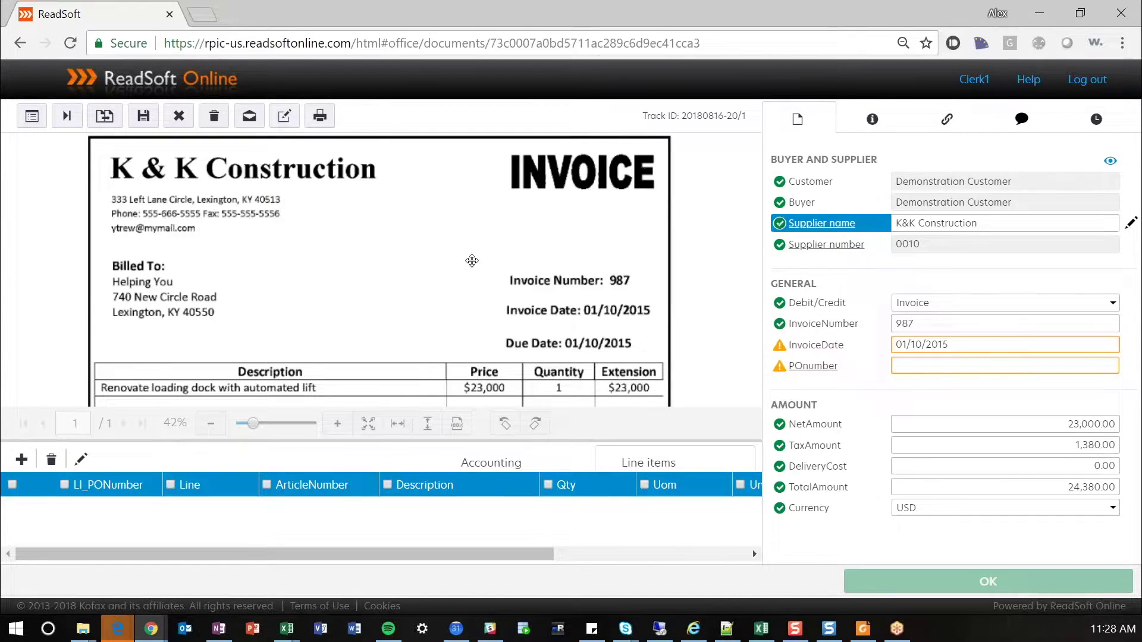
drag(471, 259, 489, 254)
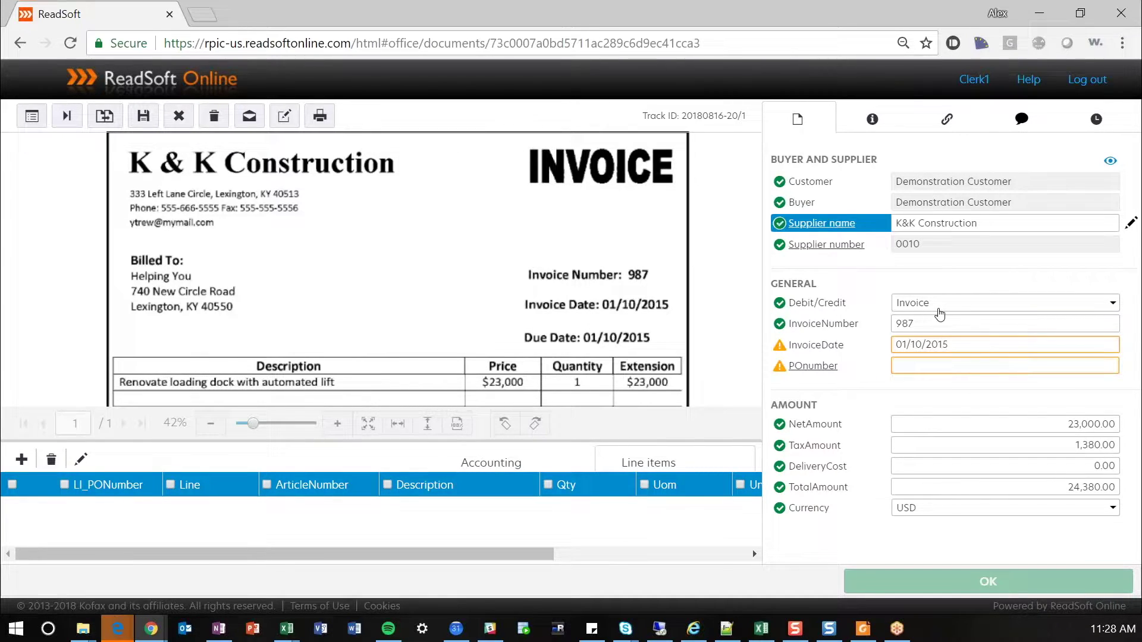
click(936, 327)
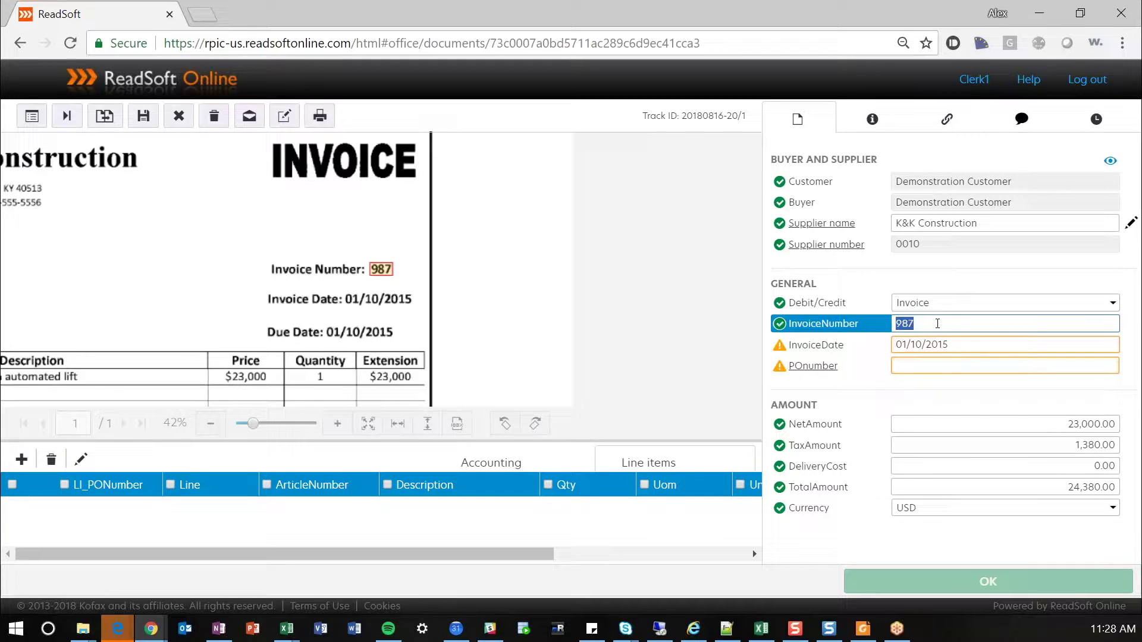
click(1014, 424)
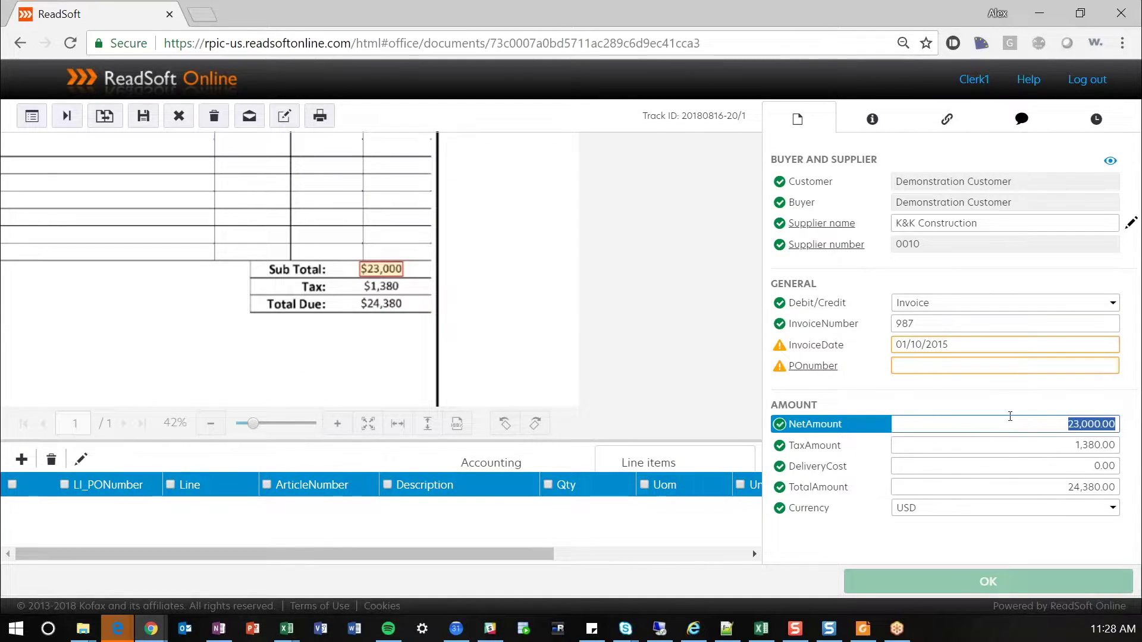
click(961, 325)
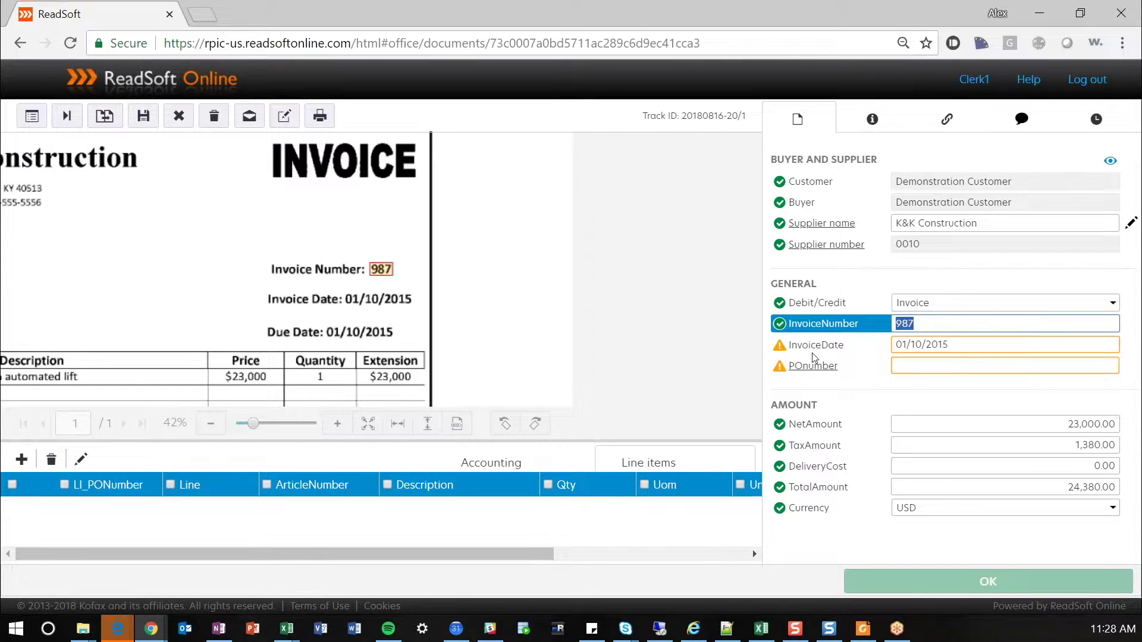
drag(510, 328, 656, 303)
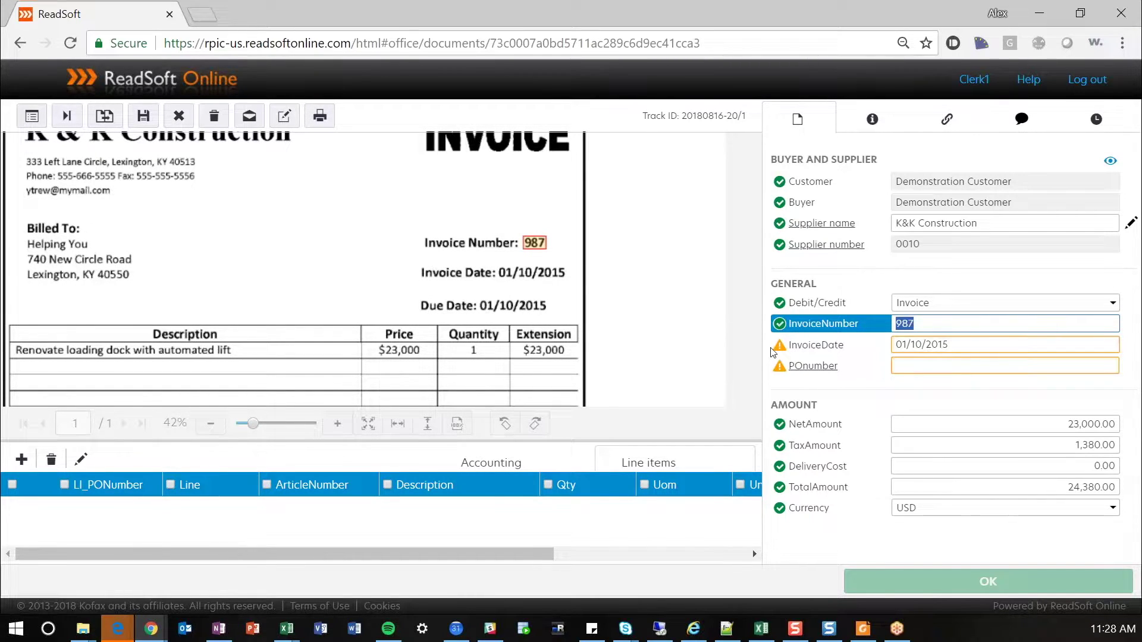
click(961, 345)
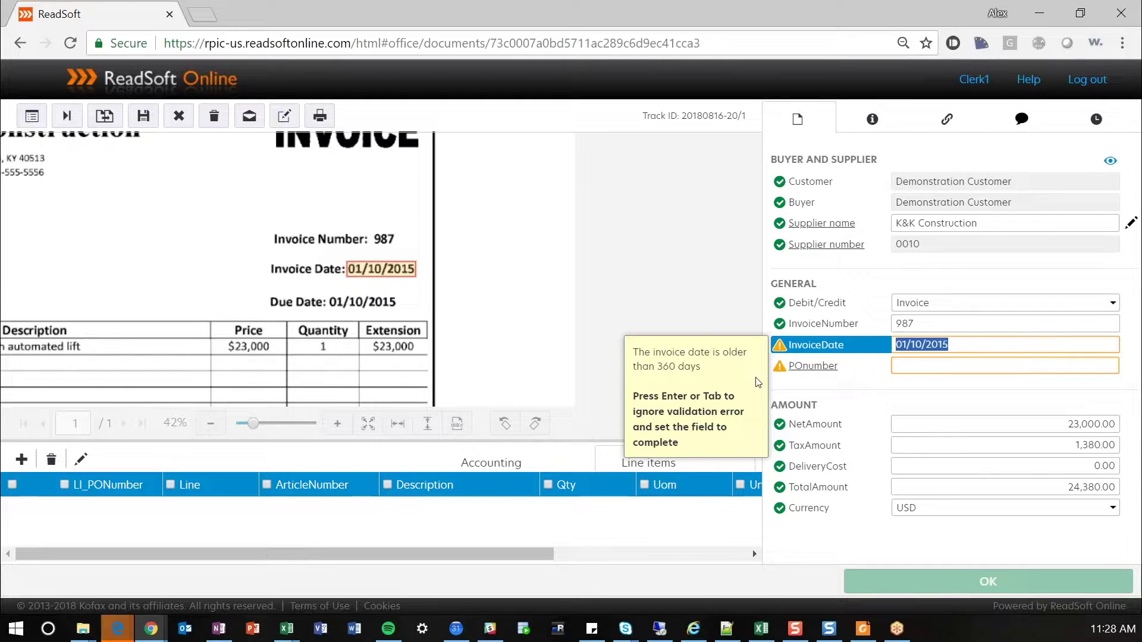
- Change invoice 987's date to 08/15/2018, ignore the empty PO number warning, and approve it
text(08151)
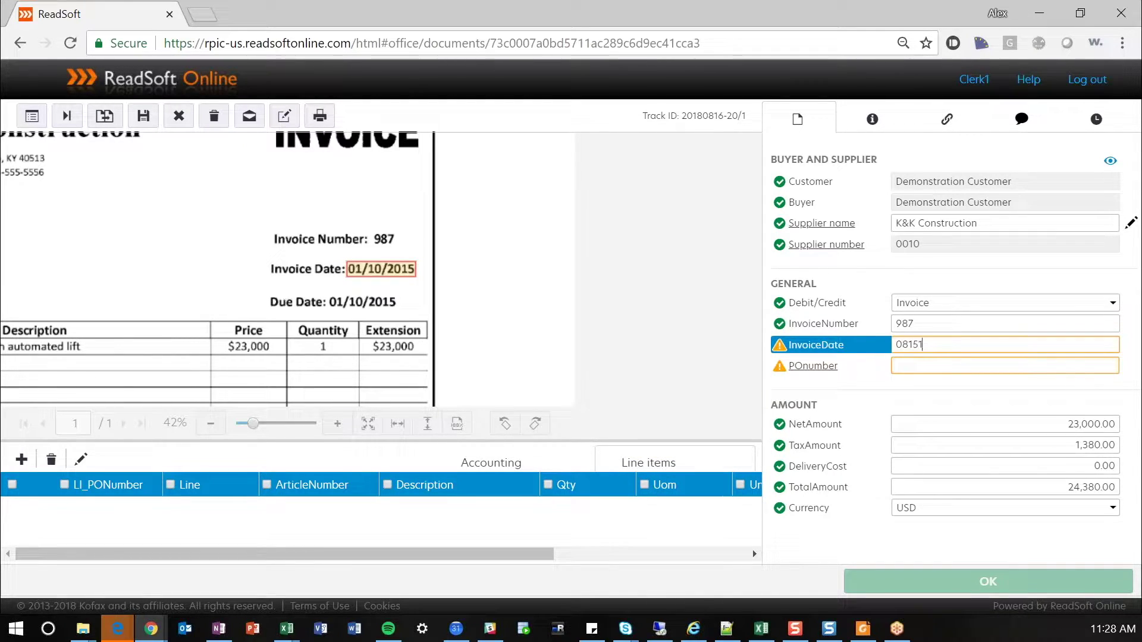
text(8)
key(Tab)
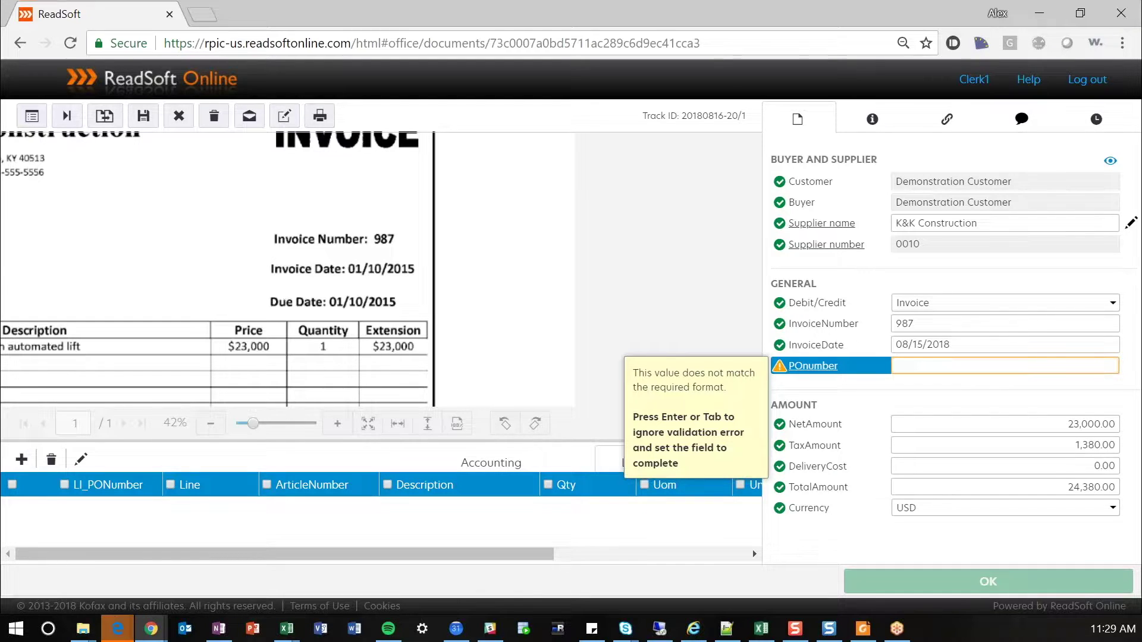
drag(407, 262, 672, 304)
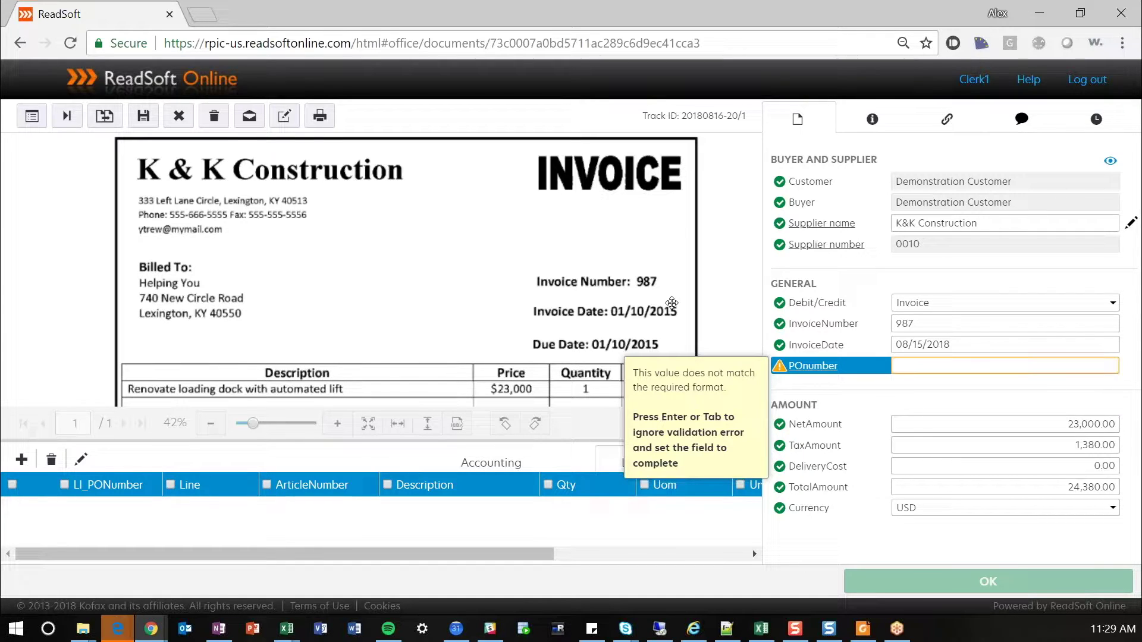
key(Return)
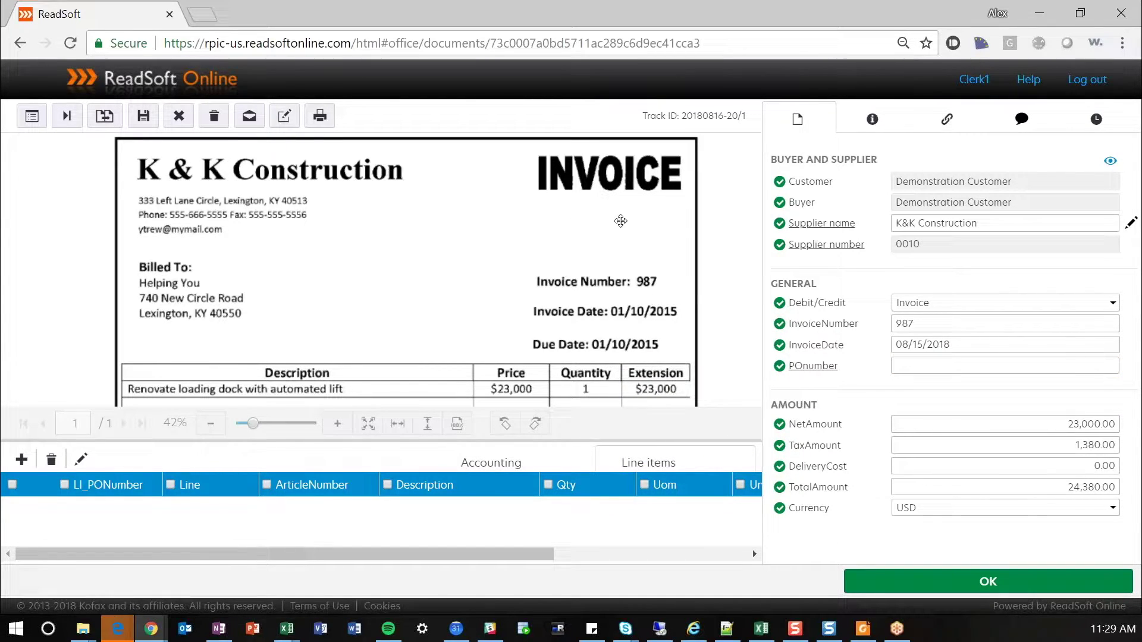
click(1024, 584)
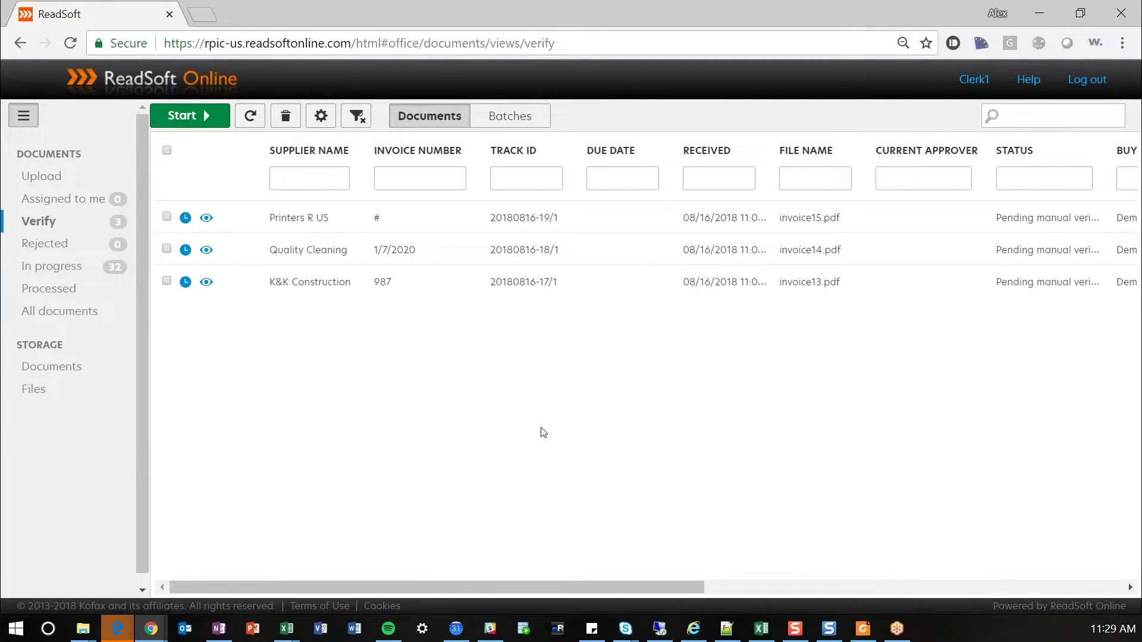
- Open the Printers R US invoice, confirm PO number 456 and inspect the uncertain invoice number
double_click(354, 222)
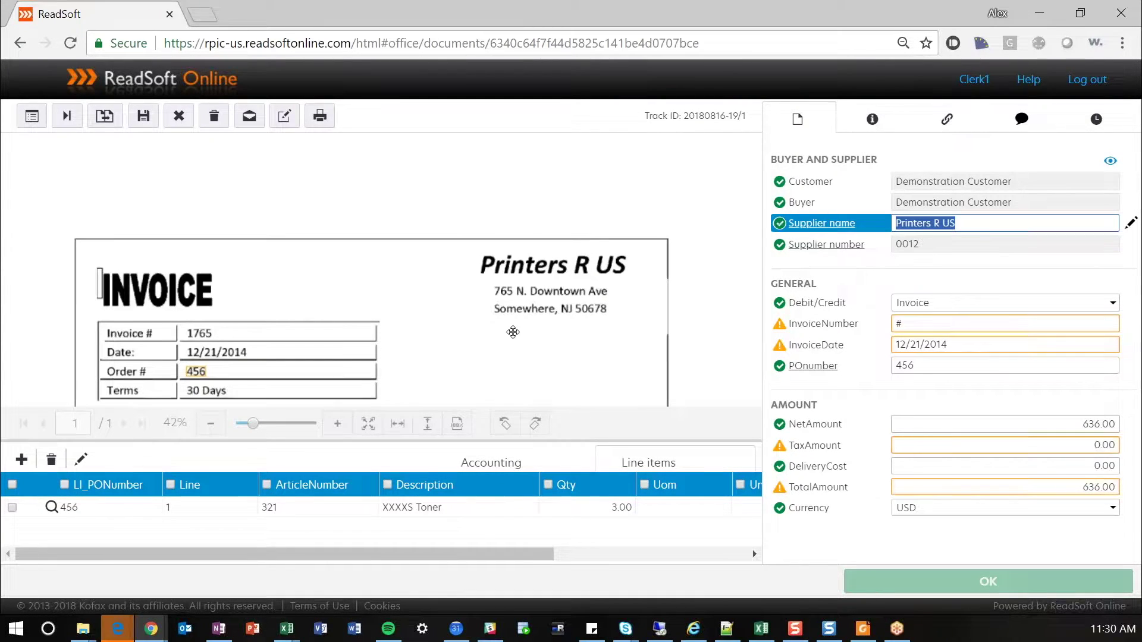
drag(513, 332, 503, 224)
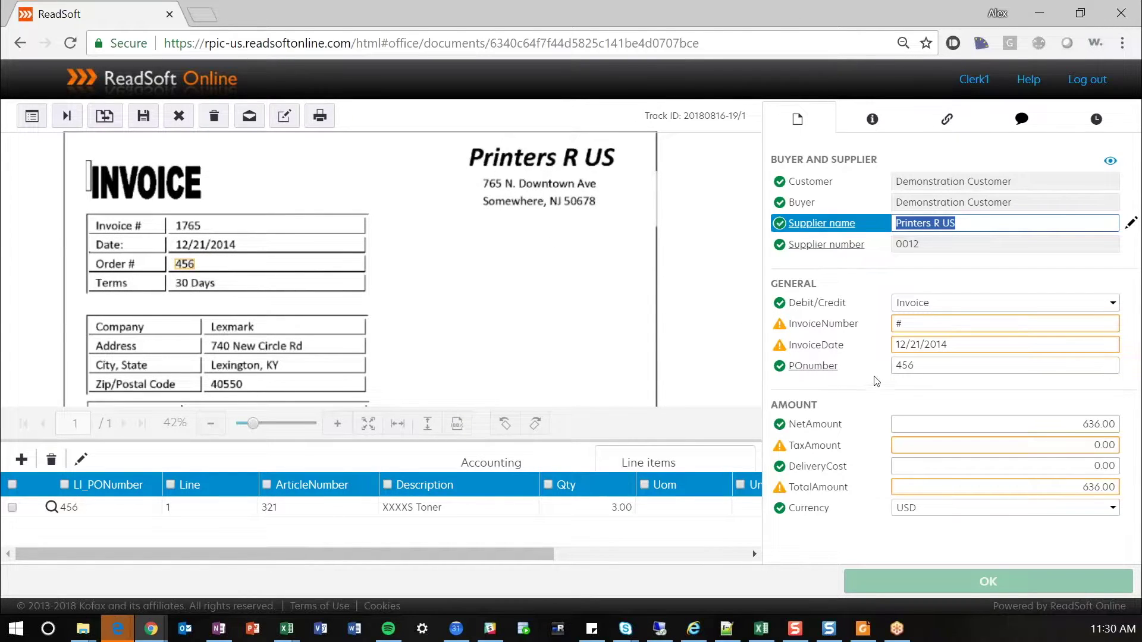
click(924, 365)
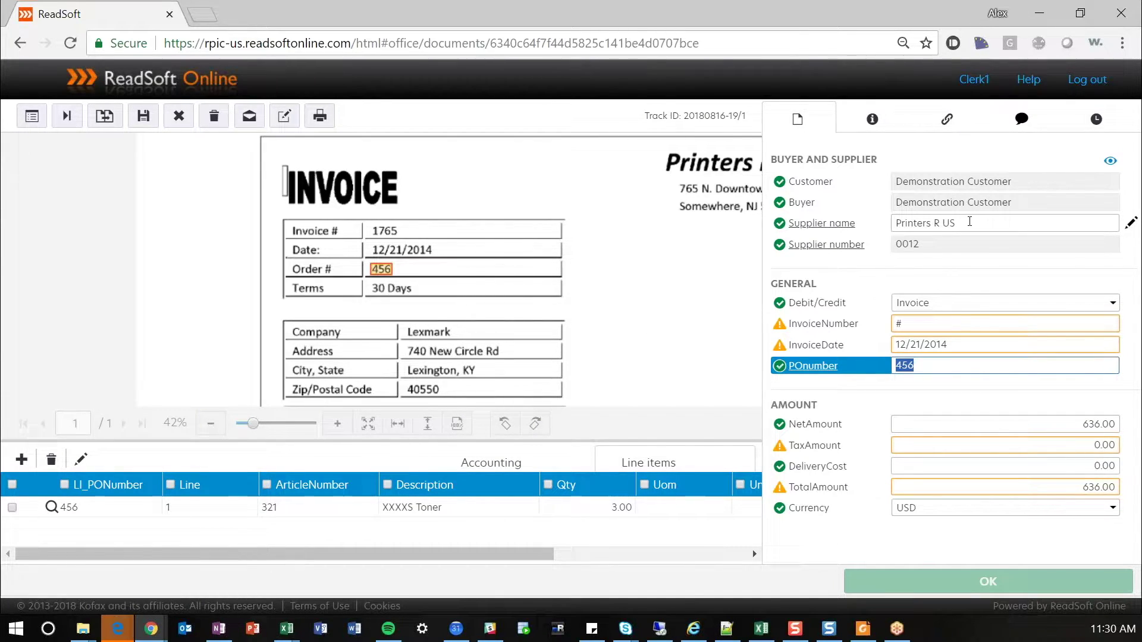
click(999, 325)
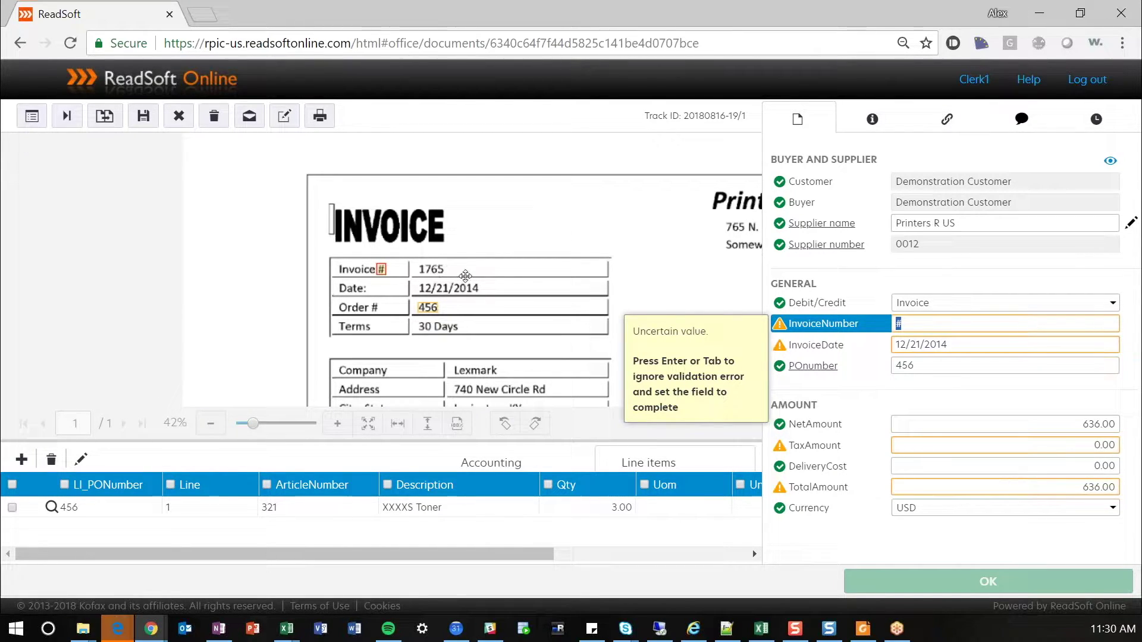
- Capture invoice number 1765 from the scanned image and accept it
click(432, 267)
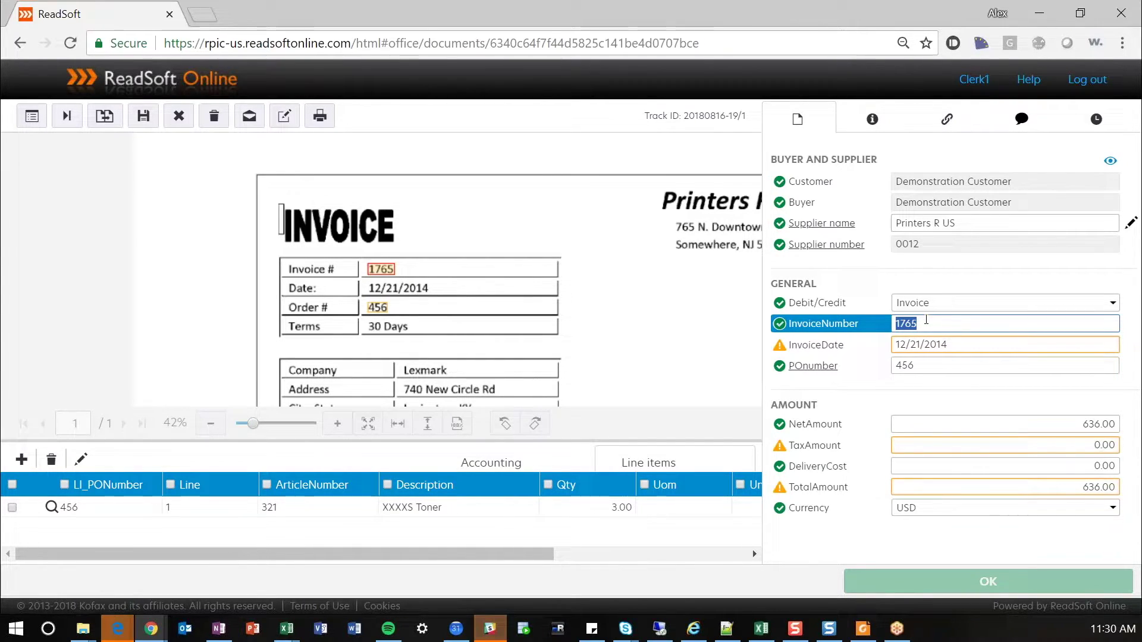
key(Tab)
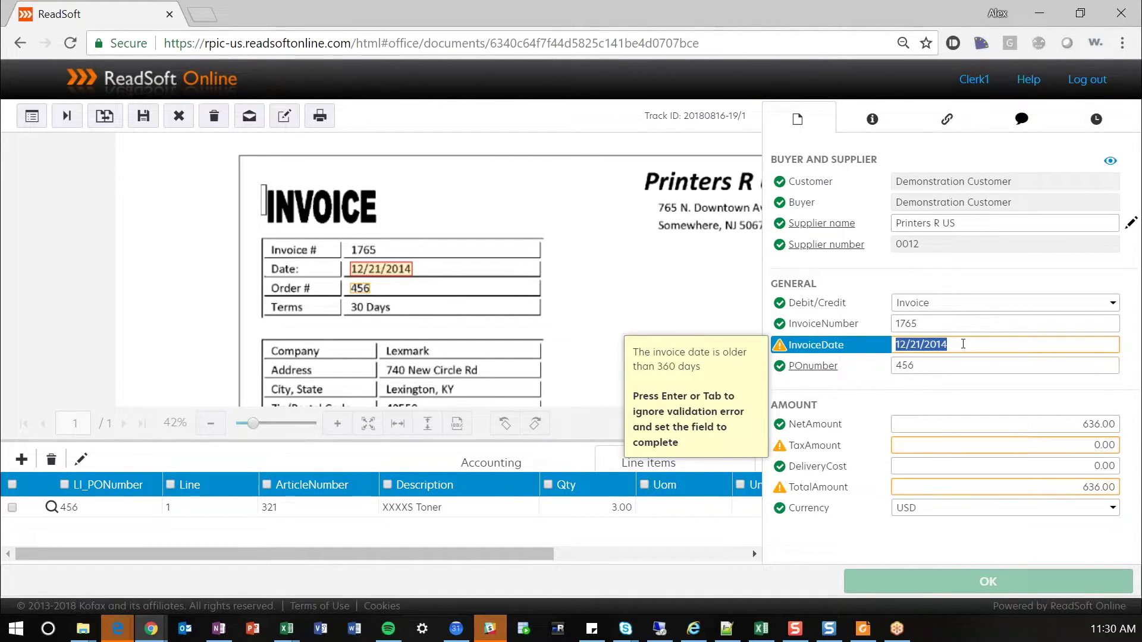
- Enter 081518 so the Printers R US invoice date becomes 08/15/2018
text(081518)
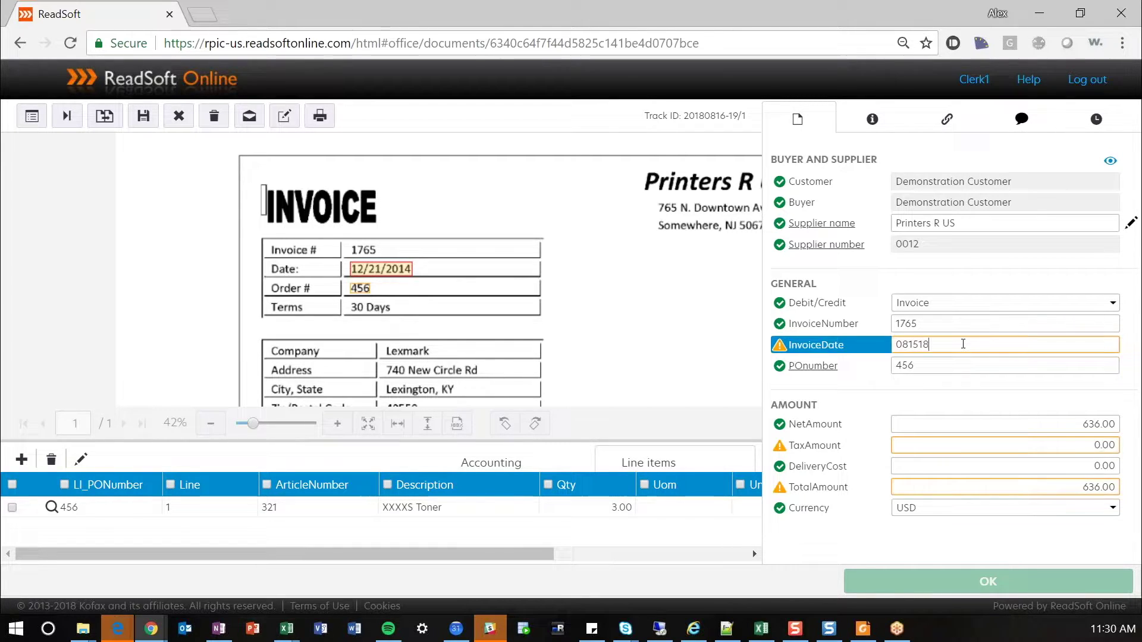
key(Return)
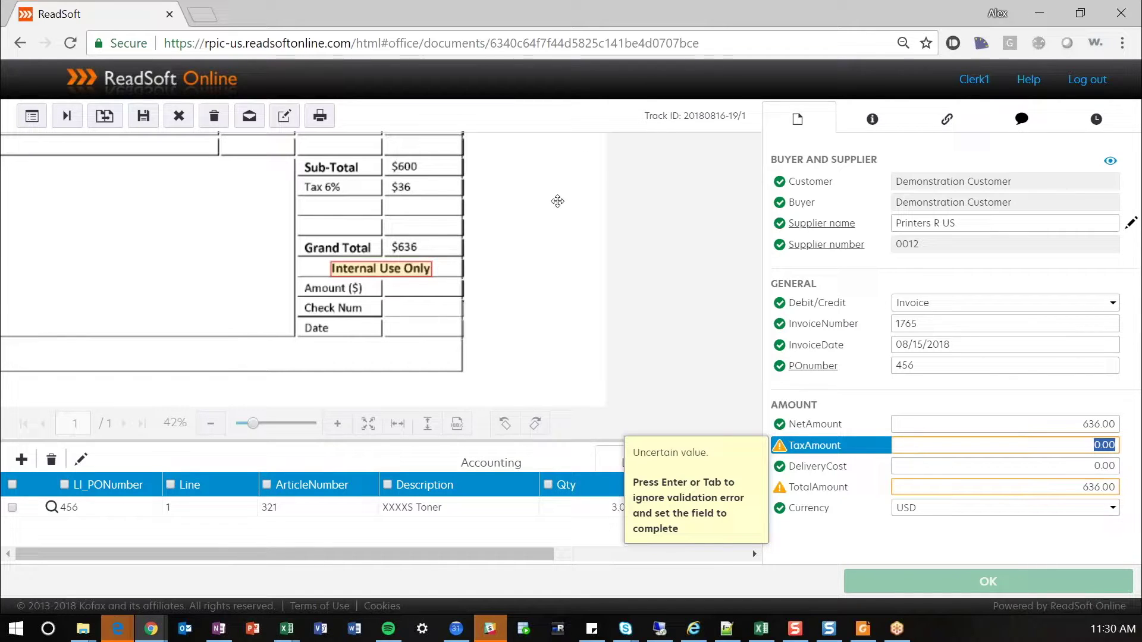
- Replace the 636.00 net amount with the invoice's $600 sub-total
drag(573, 222, 597, 288)
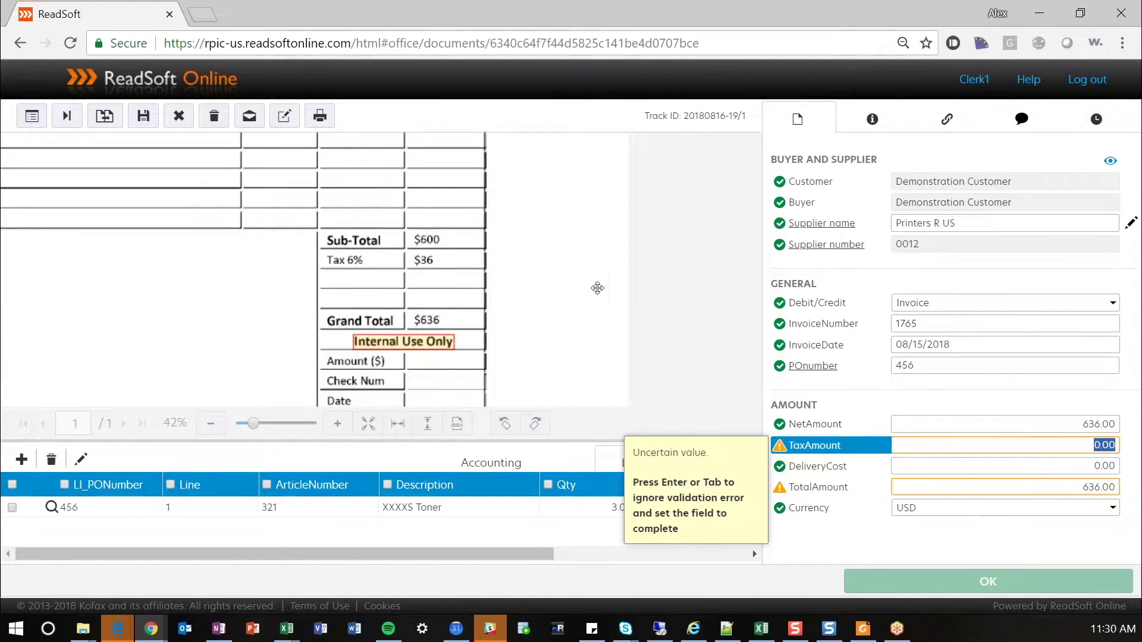
click(1079, 423)
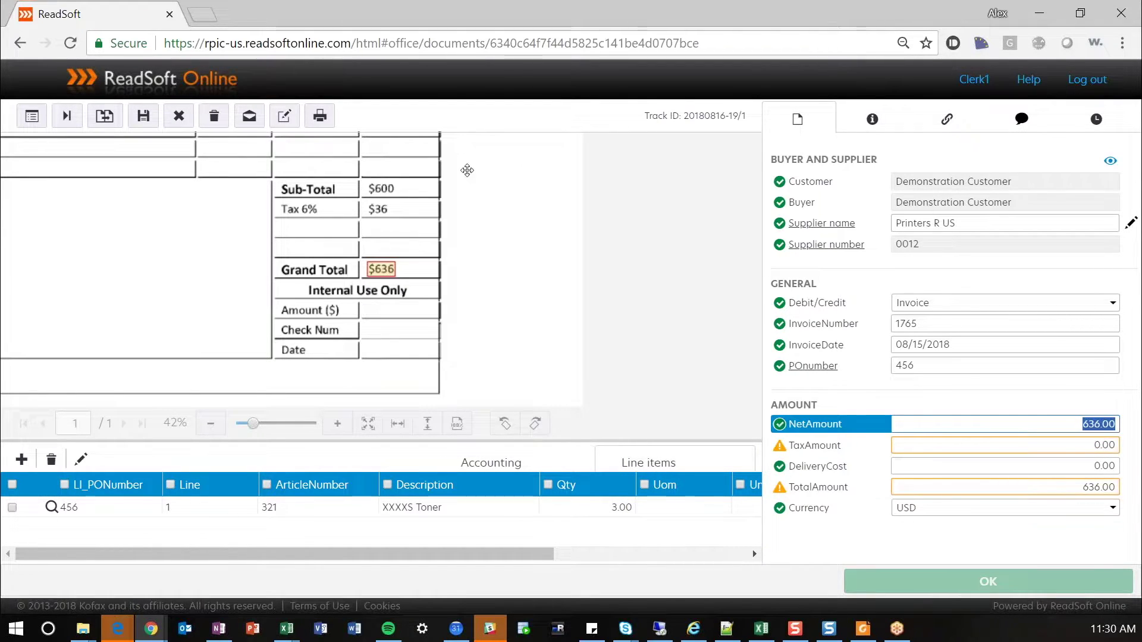
click(382, 189)
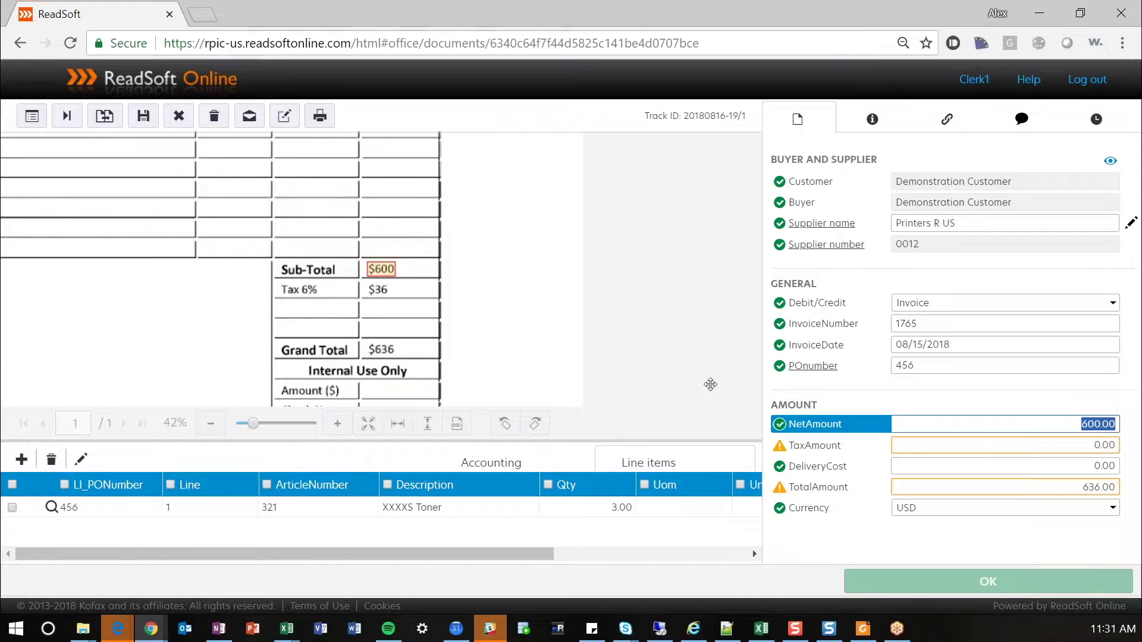
click(1076, 449)
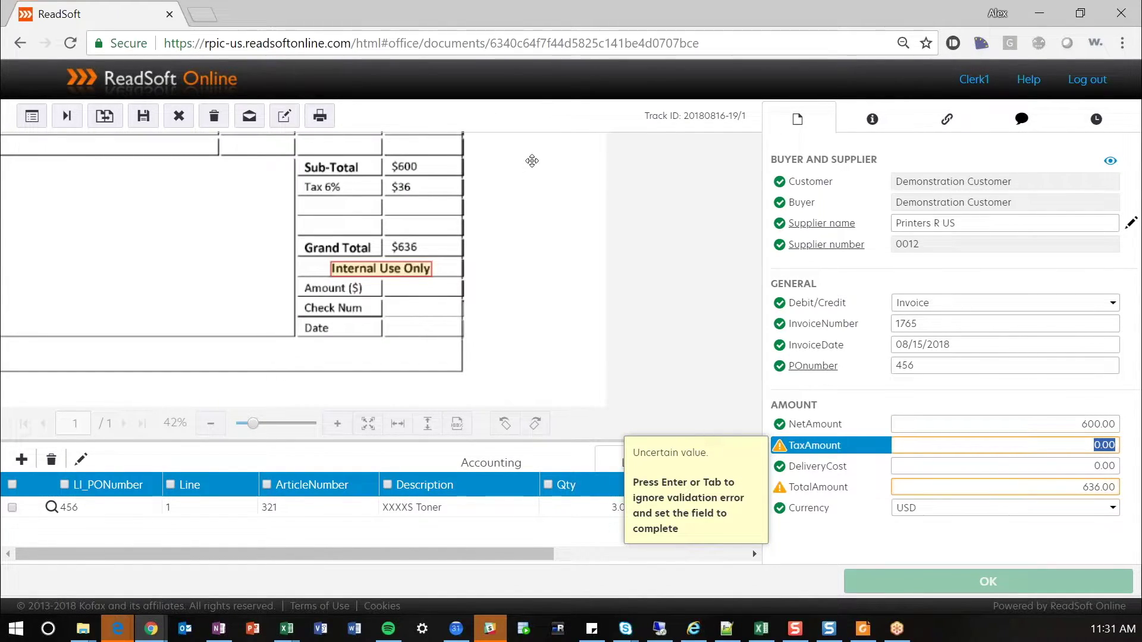
- Capture the invoice's $36 tax as a tax amount of 36.00
drag(509, 244, 548, 299)
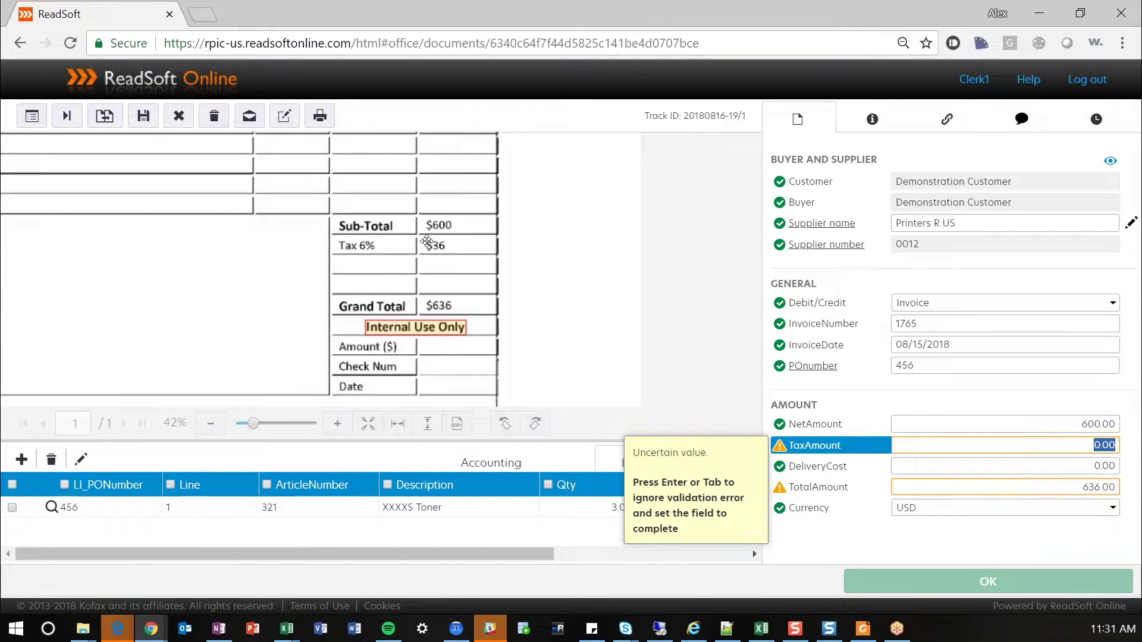
drag(423, 237, 453, 254)
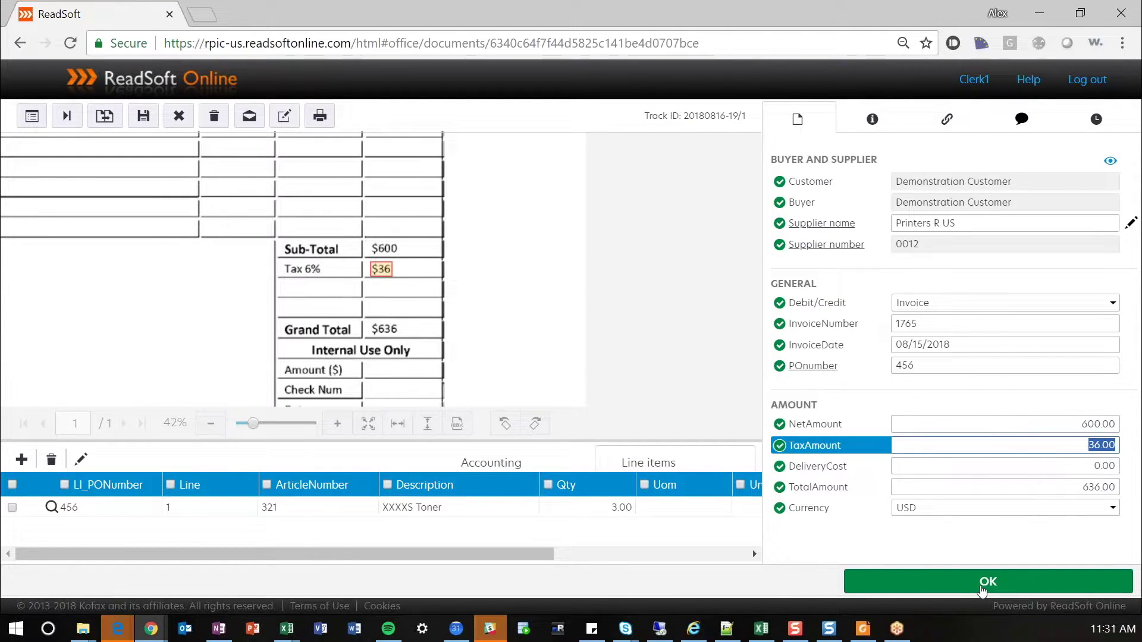
drag(269, 236, 608, 321)
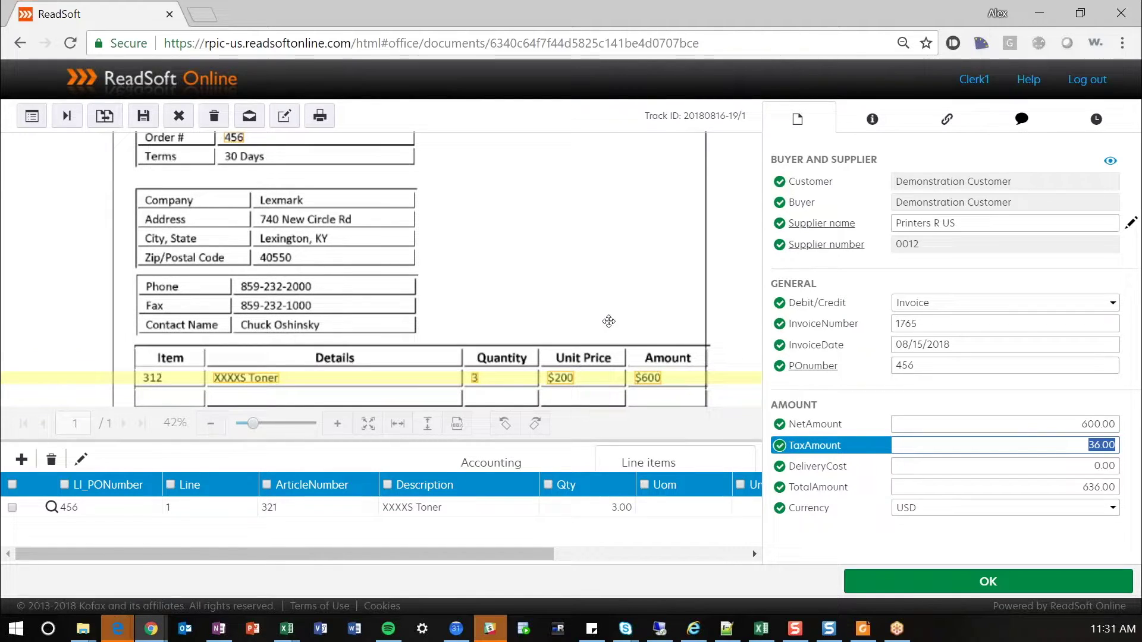
- Draw the toner line item: article 312, XXXXS Toner, quantity 3, unit price $200, extended $600
click(82, 461)
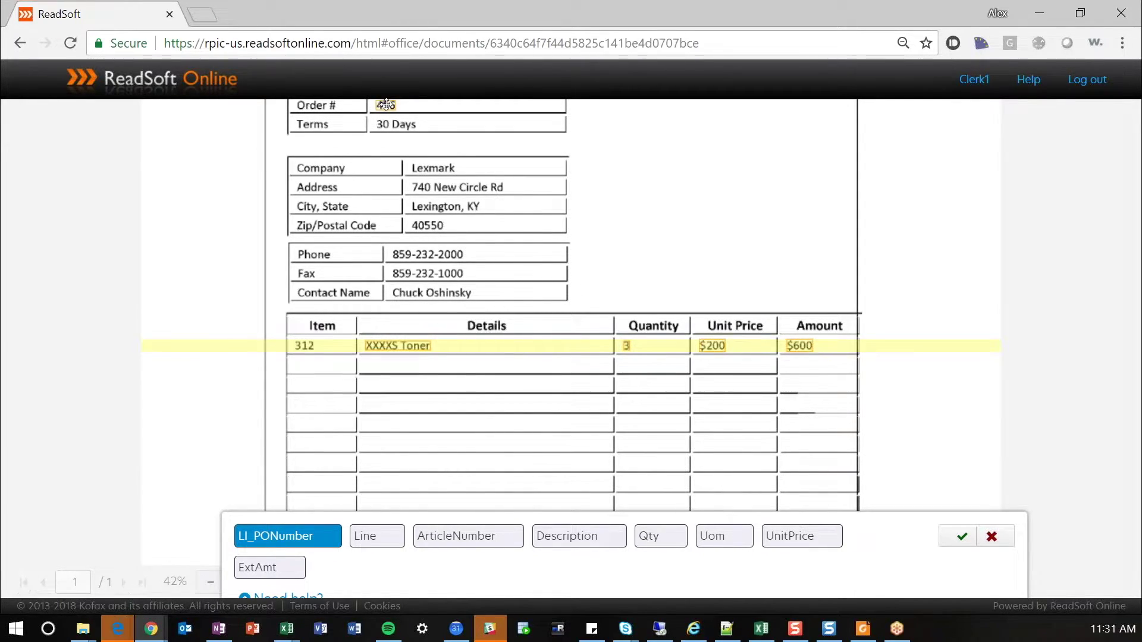
click(383, 540)
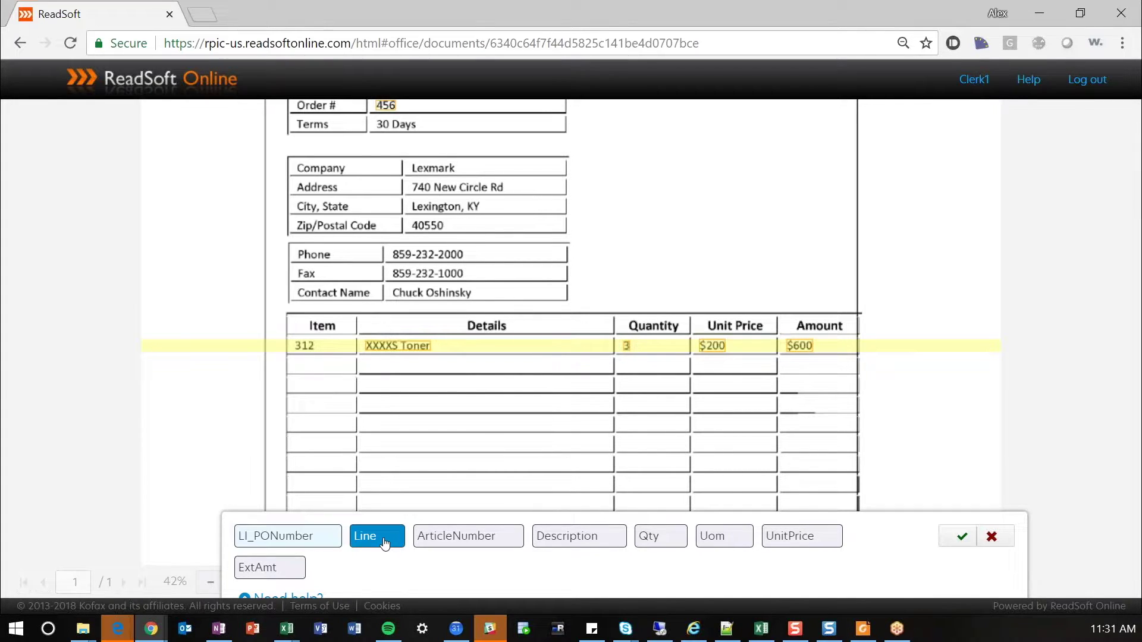
click(463, 540)
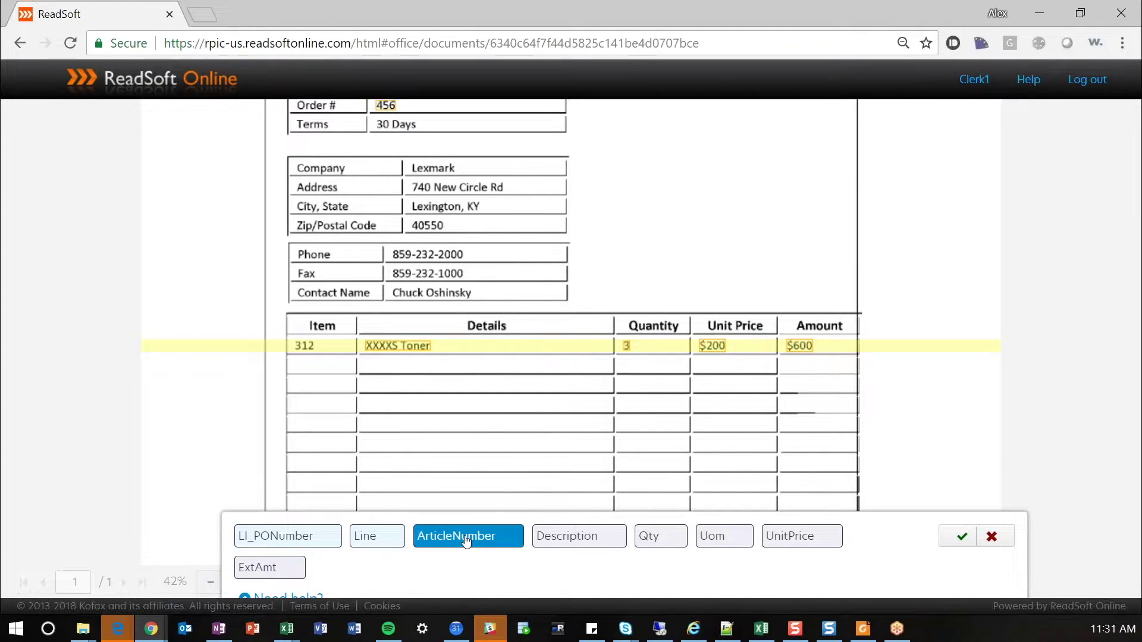
click(304, 345)
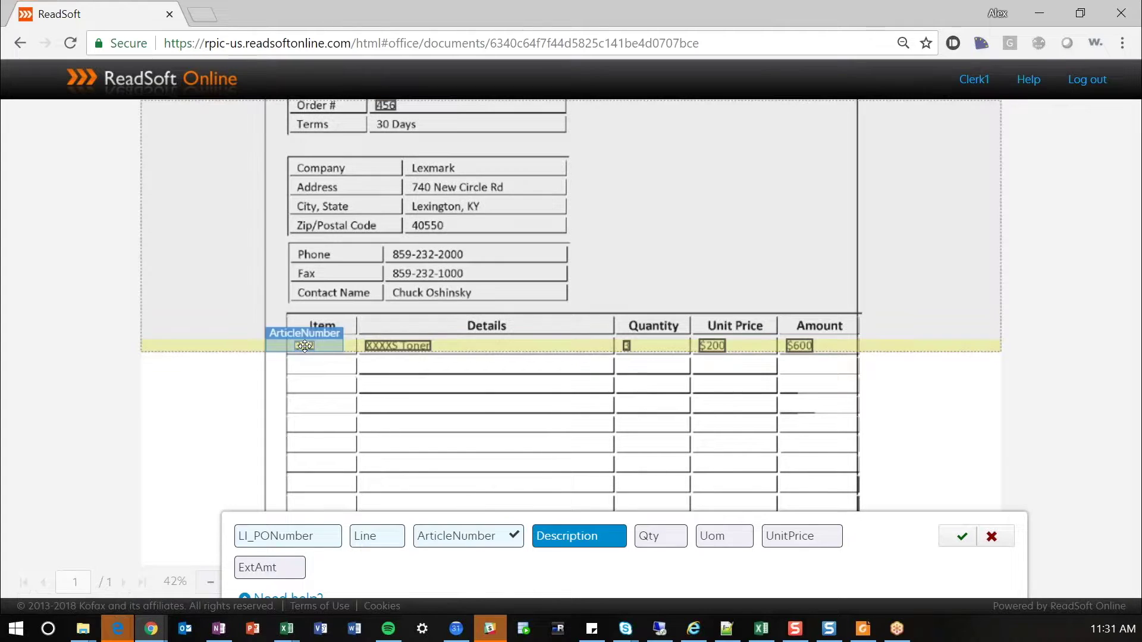
click(398, 345)
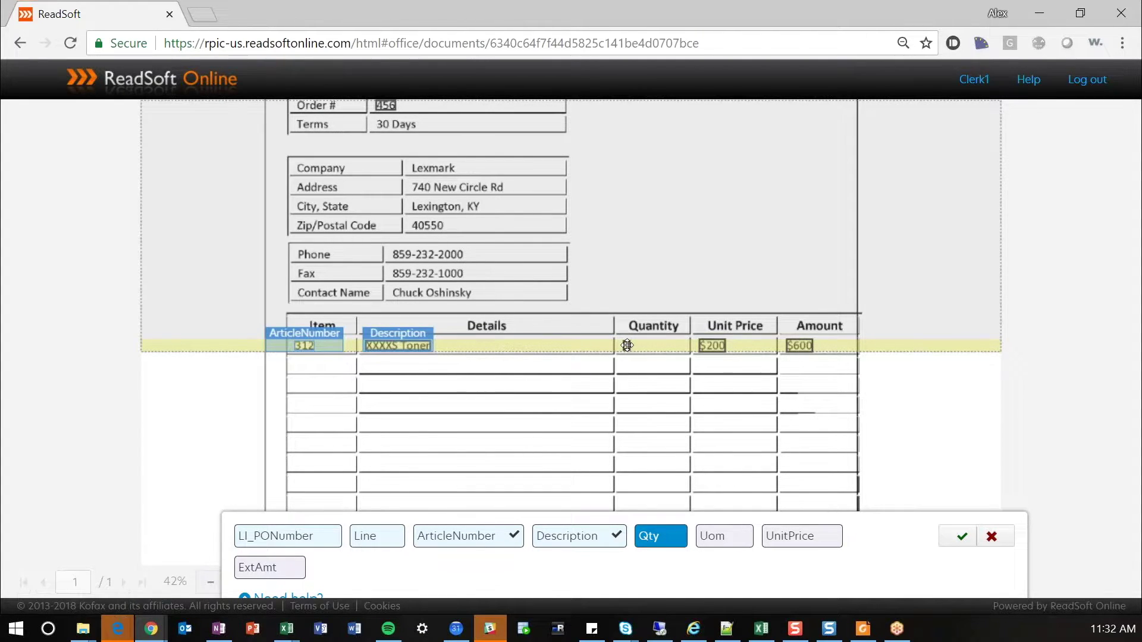
click(627, 345)
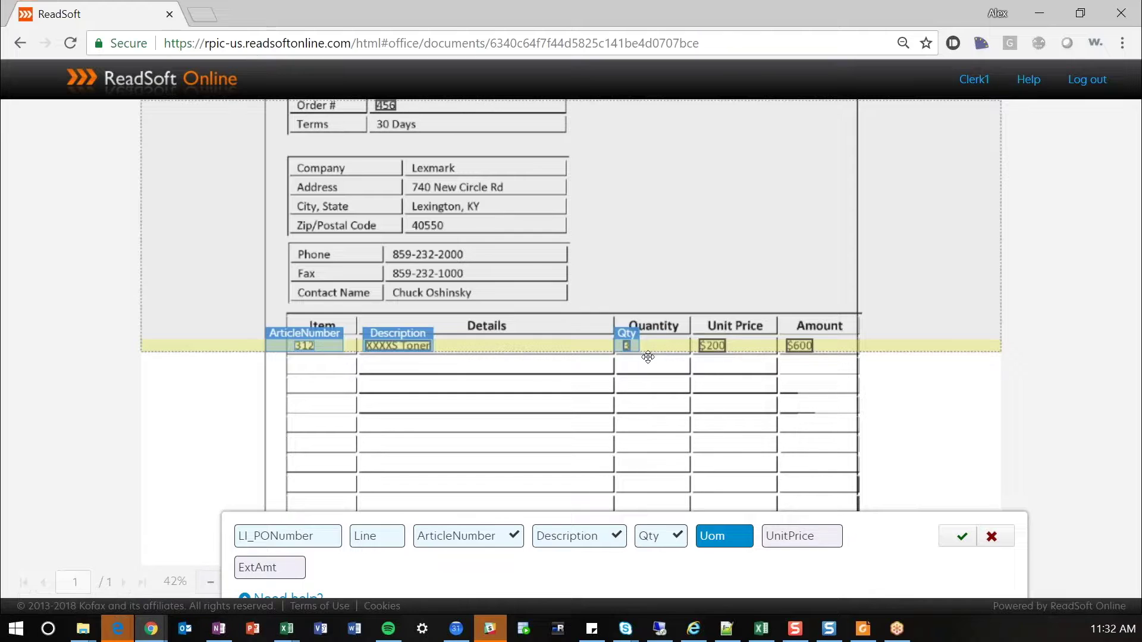
click(823, 539)
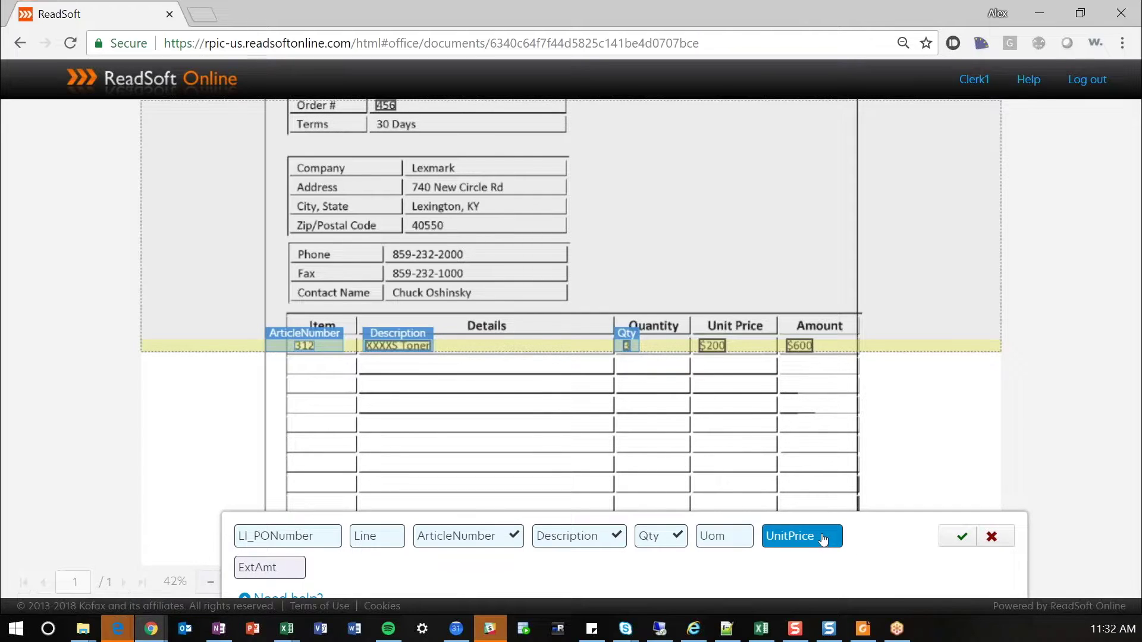
click(712, 345)
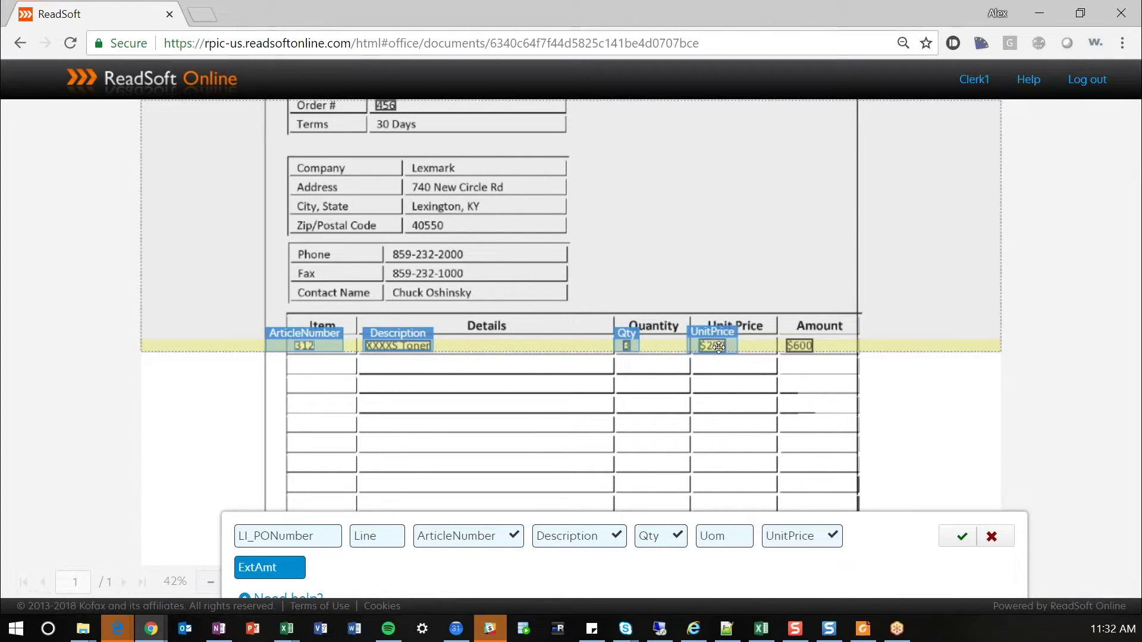
click(798, 346)
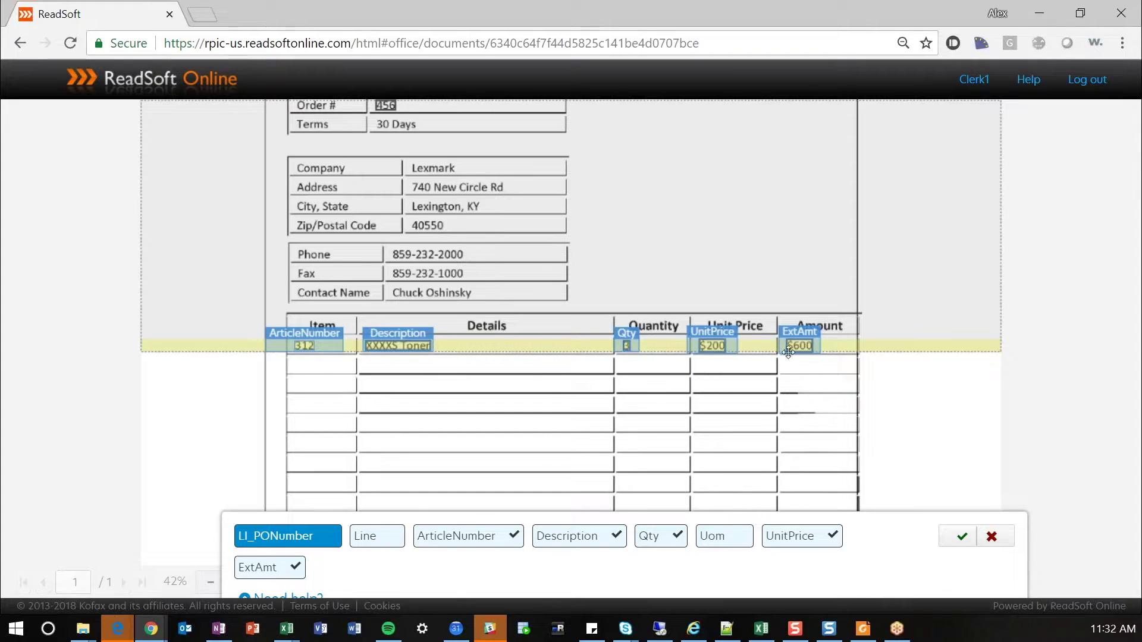
click(961, 538)
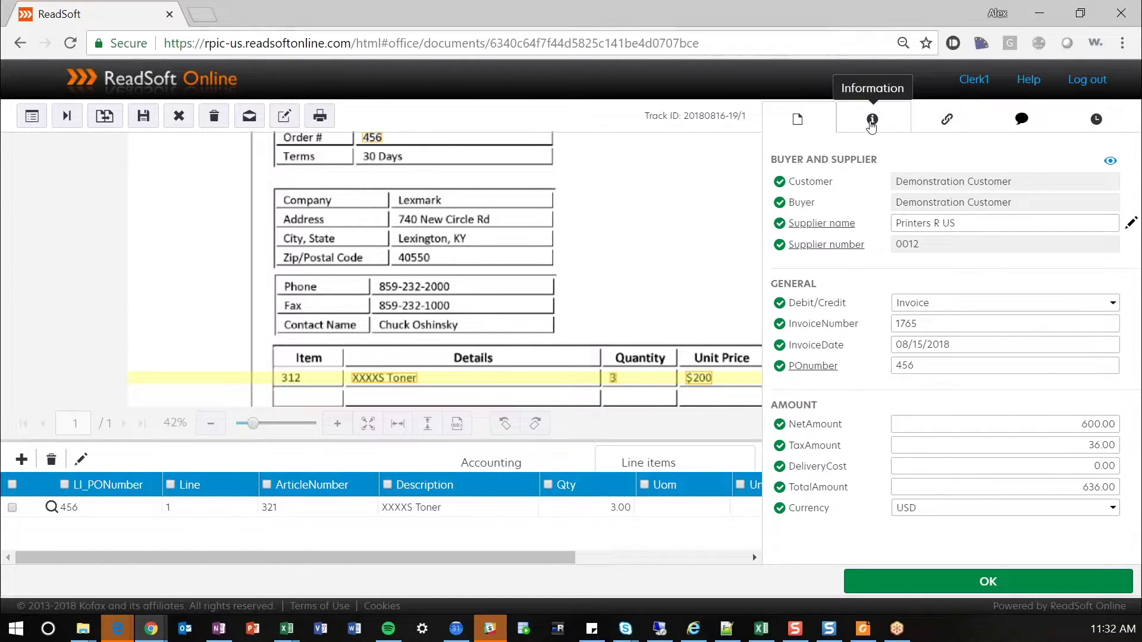
- Review the batch and invoice15.pdf document details, then show the empty linked-documents list
click(871, 122)
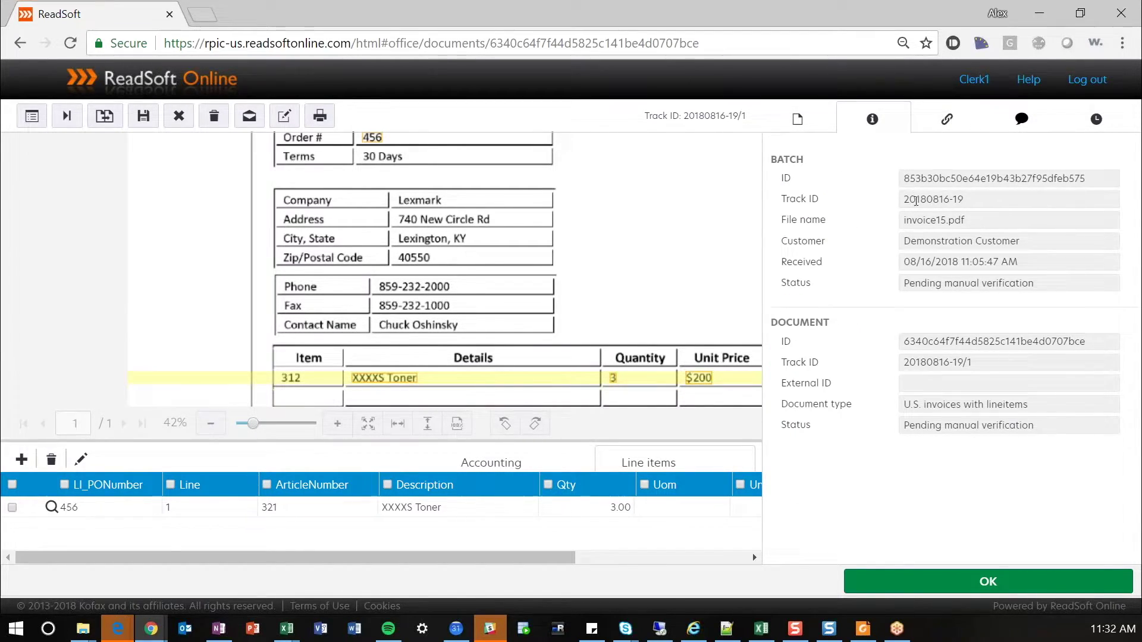
drag(964, 219, 902, 223)
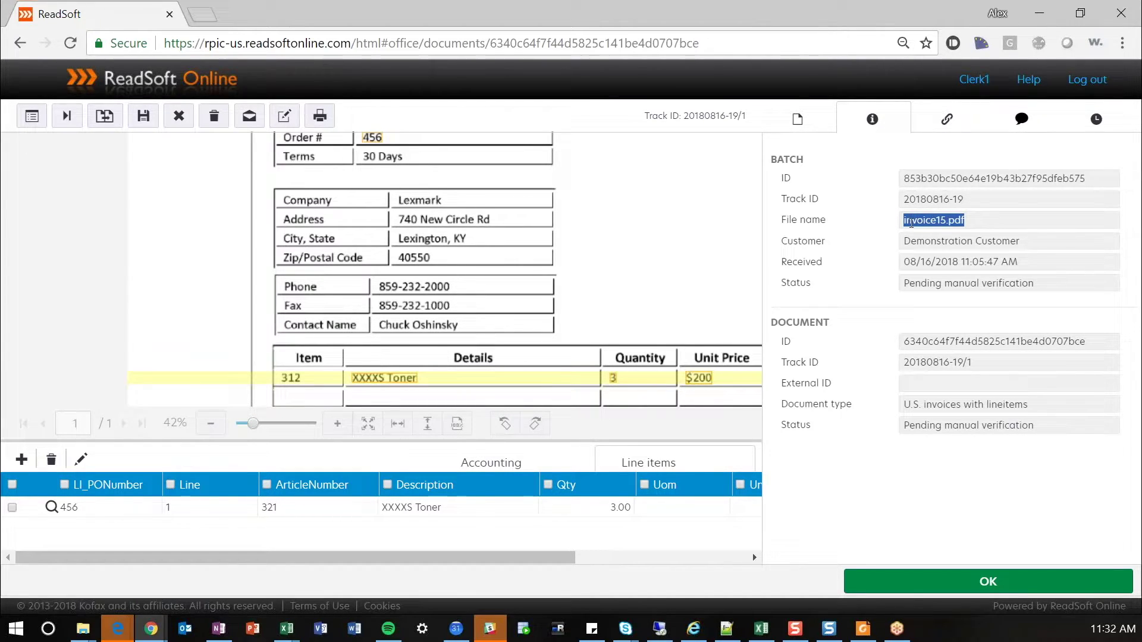
click(944, 119)
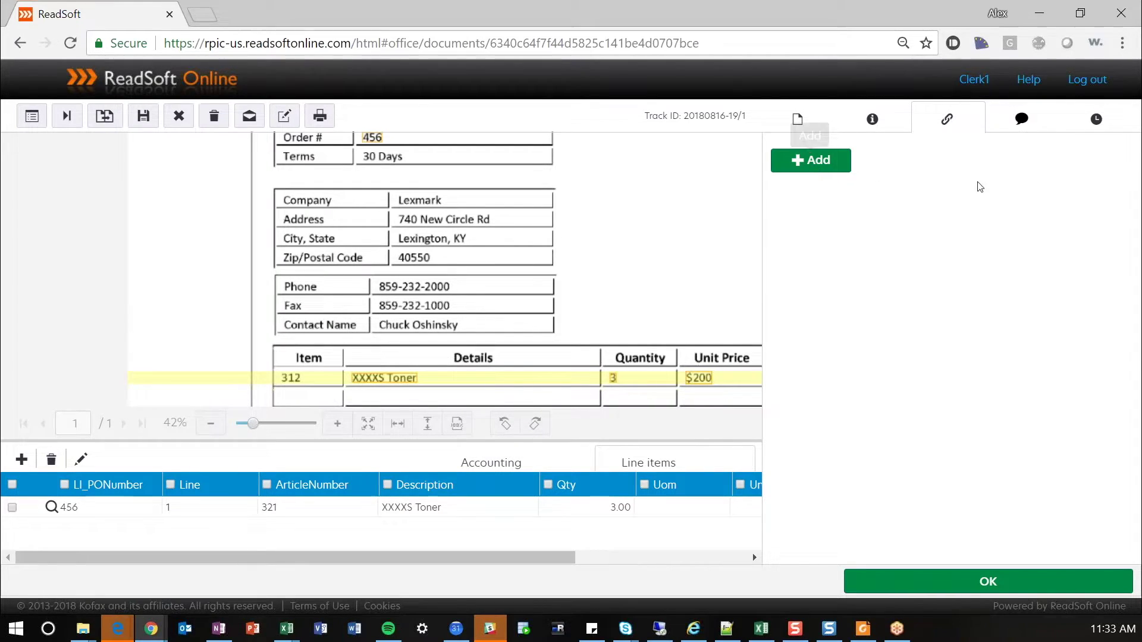
- Post the comment 'Apply GL Coding' on the Printers R US invoice and check its history
click(1021, 118)
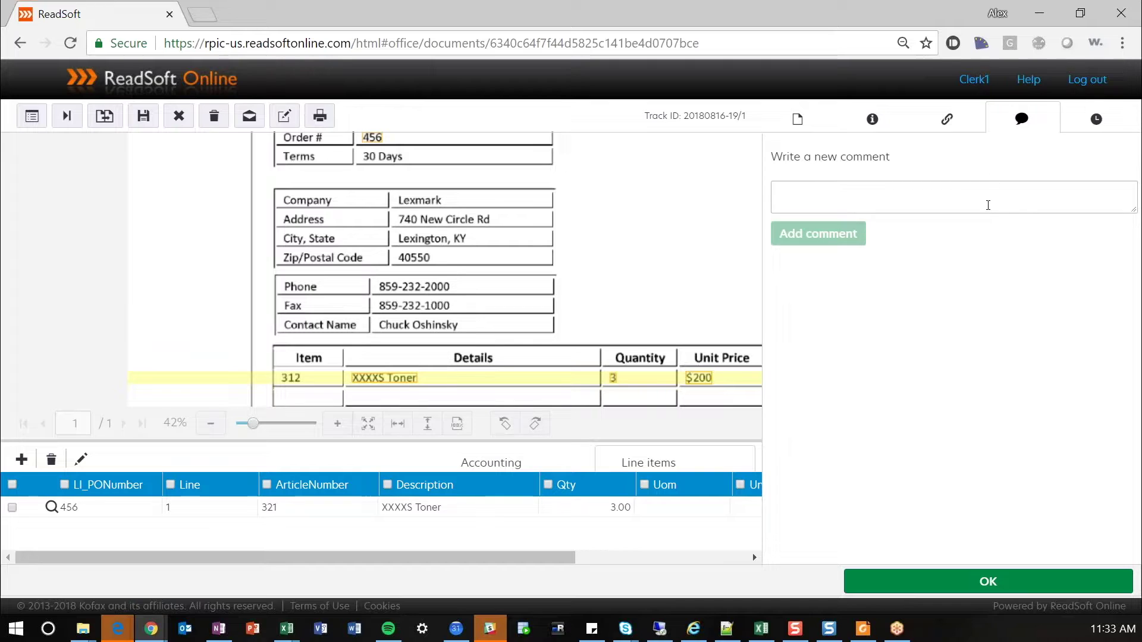
click(988, 196)
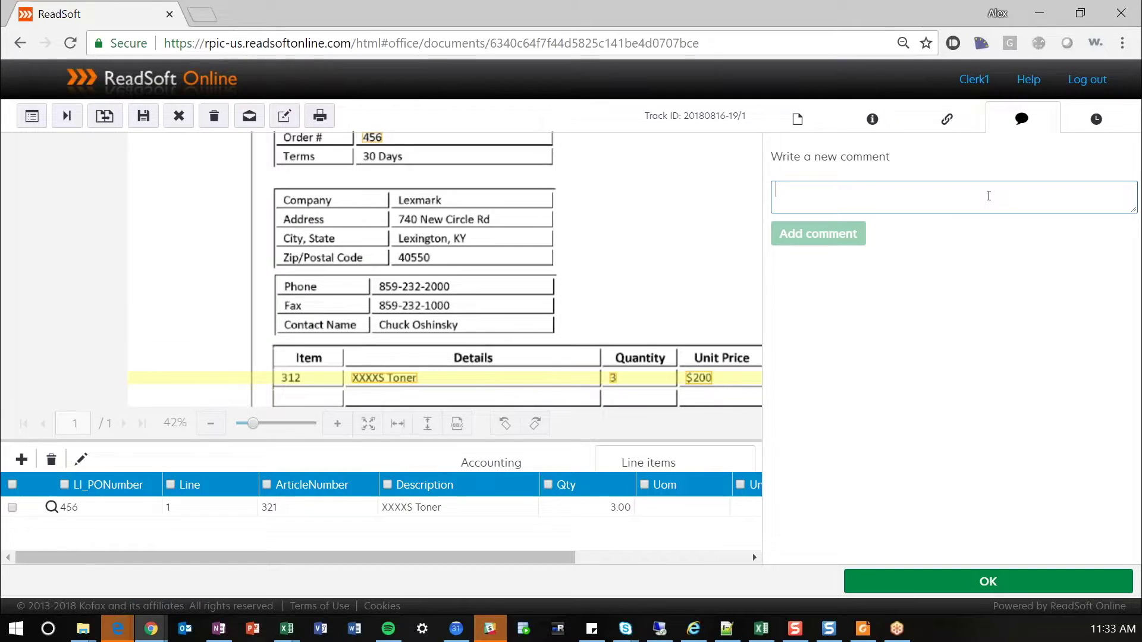
text(Arty)
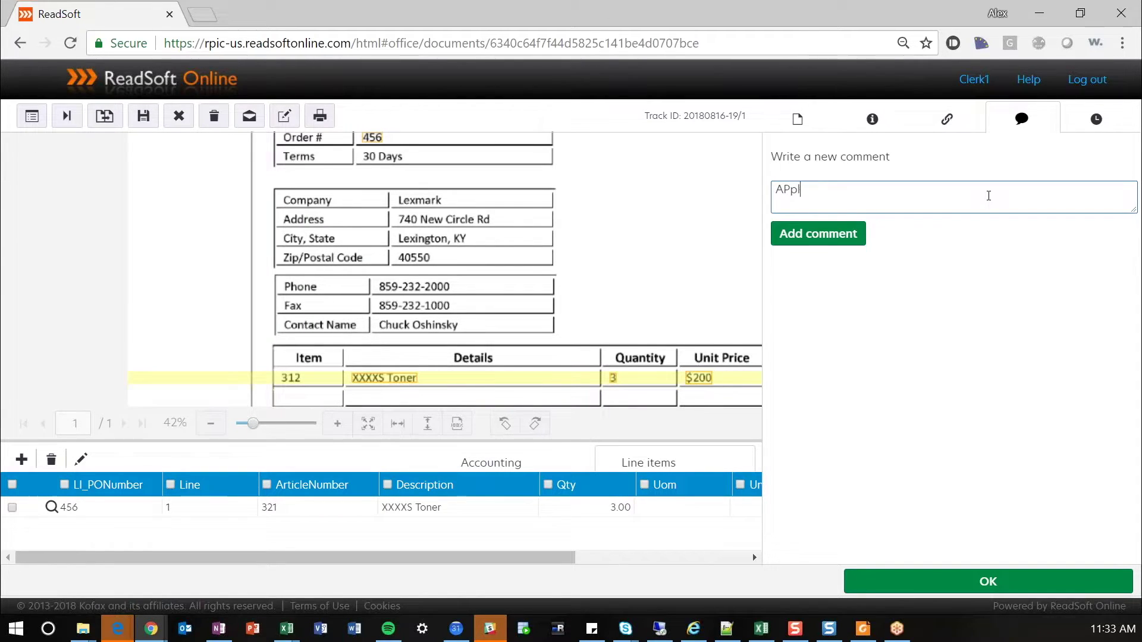
key(BackSpace)
key(BackSpace)
key(BackSpace)
text(pply GL COding)
key(BackSpace)
key(BackSpace)
key(BackSpace)
key(BackSpace)
key(BackSpace)
text(od)
key(BackSpace)
key(BackSpace)
text(oding)
click(853, 235)
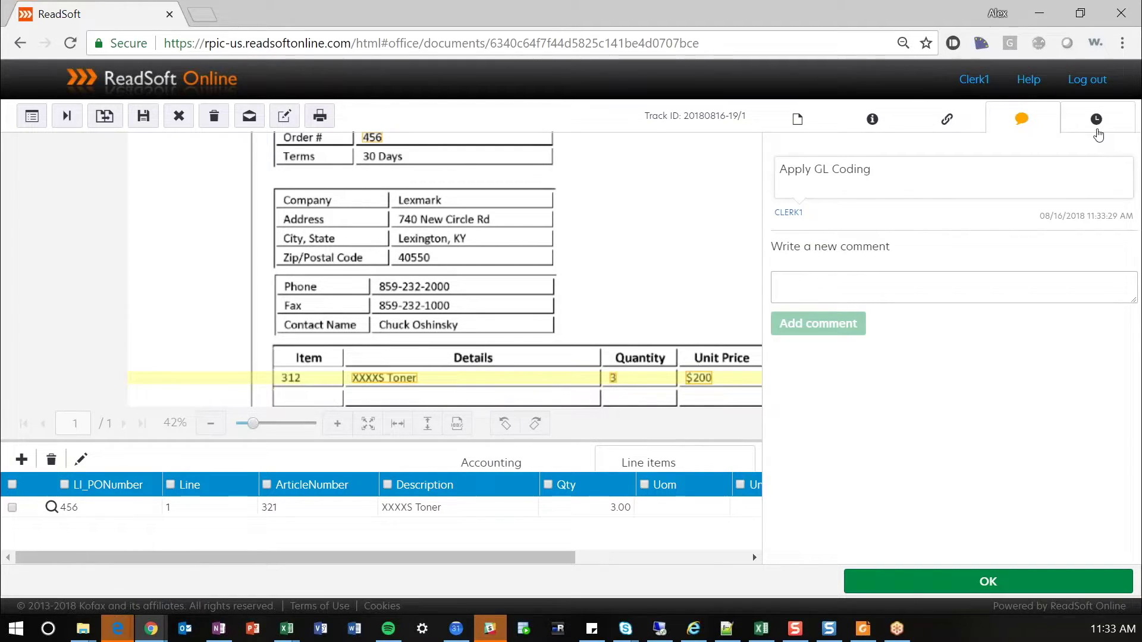
click(1096, 119)
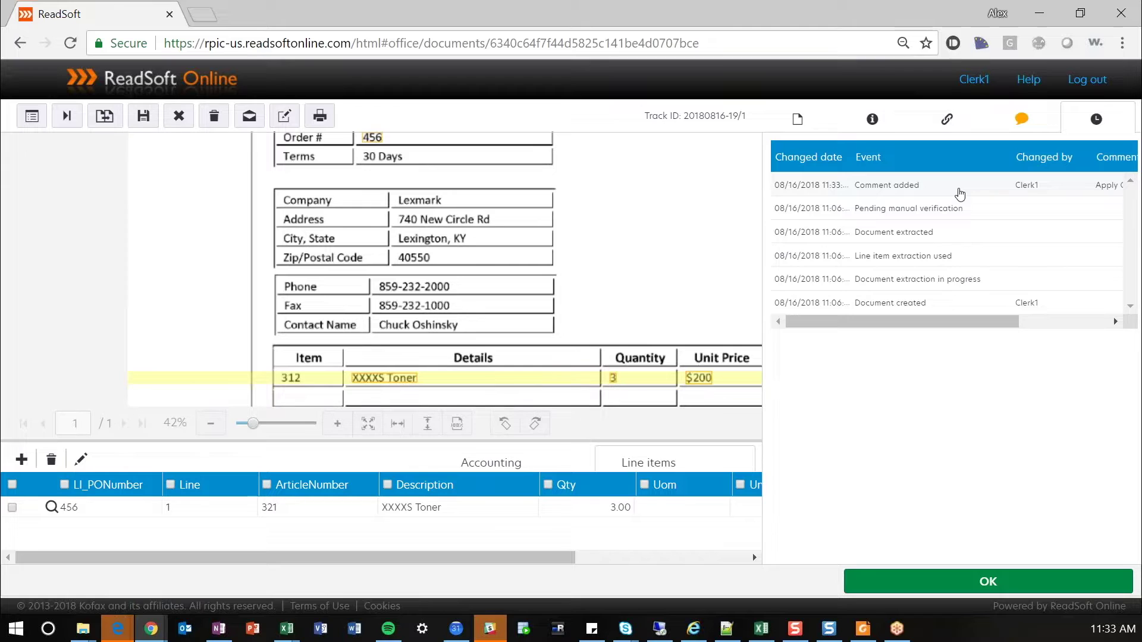
- Approve the Printers R US invoice, leaving invoice14.pdf and invoice13.pdf pending in Verify
click(984, 584)
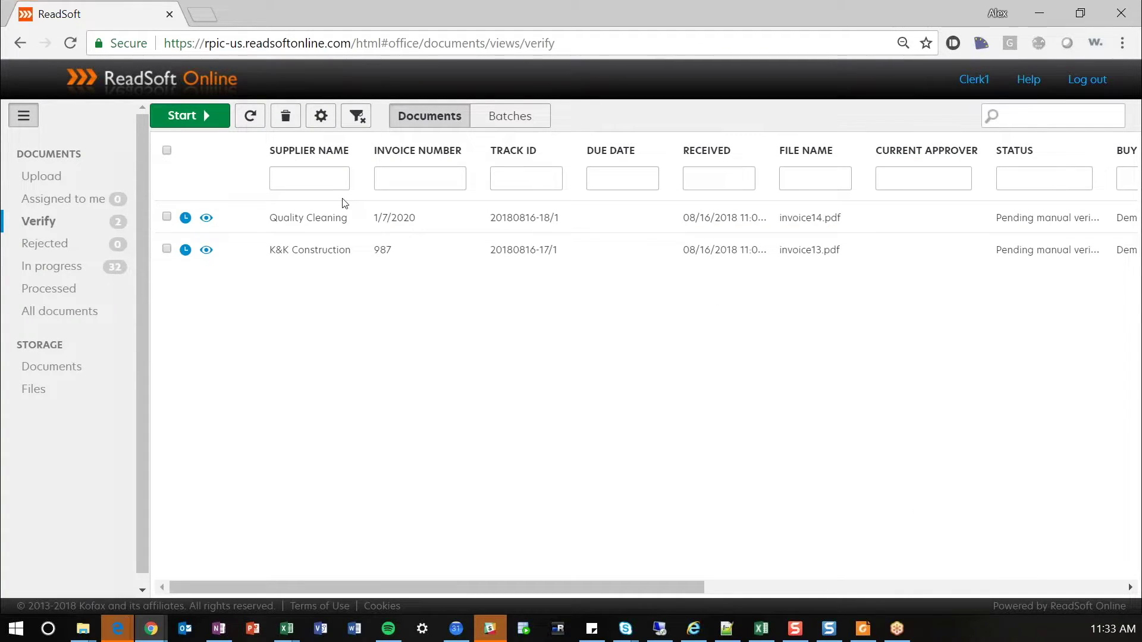
- Open the Quality Cleaning invoice and capture 9843 from the image as the invoice number
double_click(347, 220)
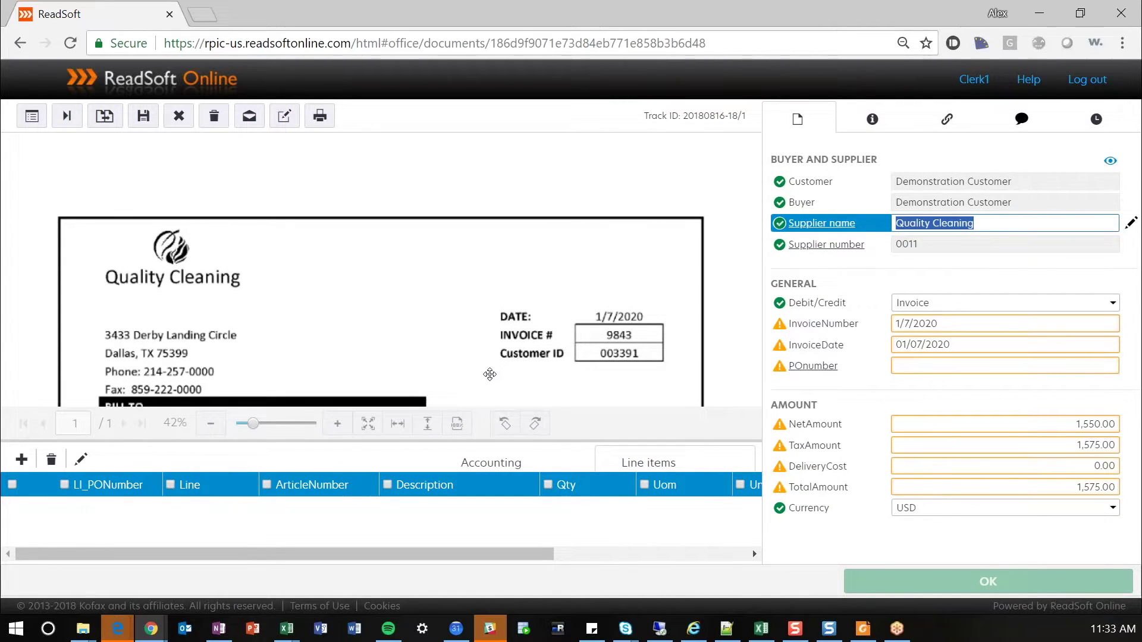
drag(489, 382, 489, 237)
drag(576, 301, 616, 278)
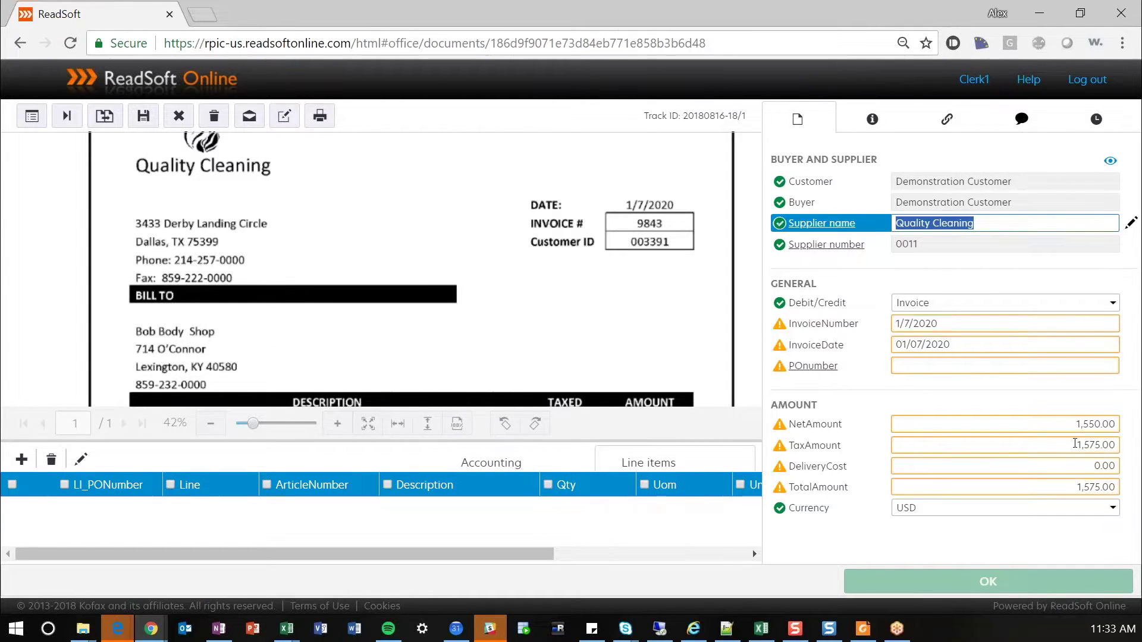
drag(571, 234, 580, 314)
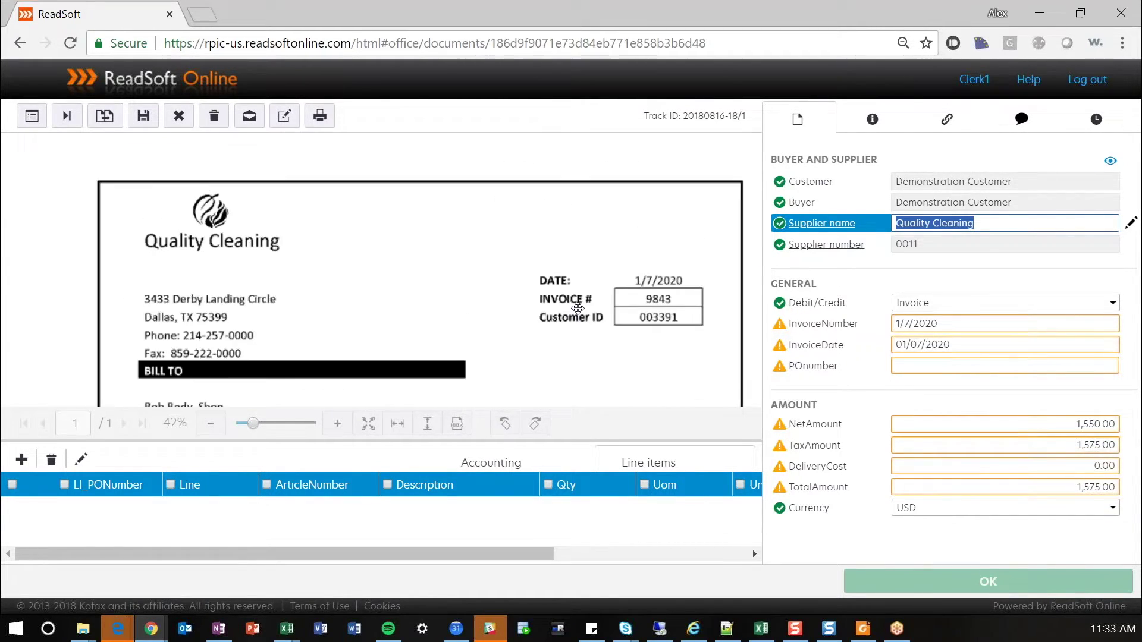
click(949, 325)
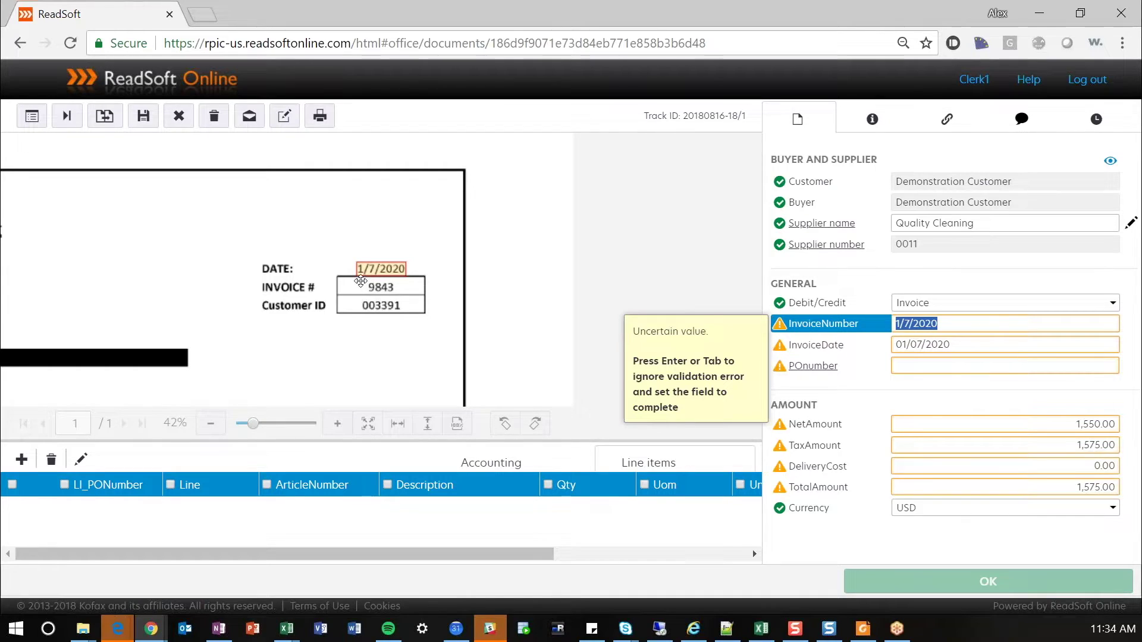
drag(360, 283, 397, 295)
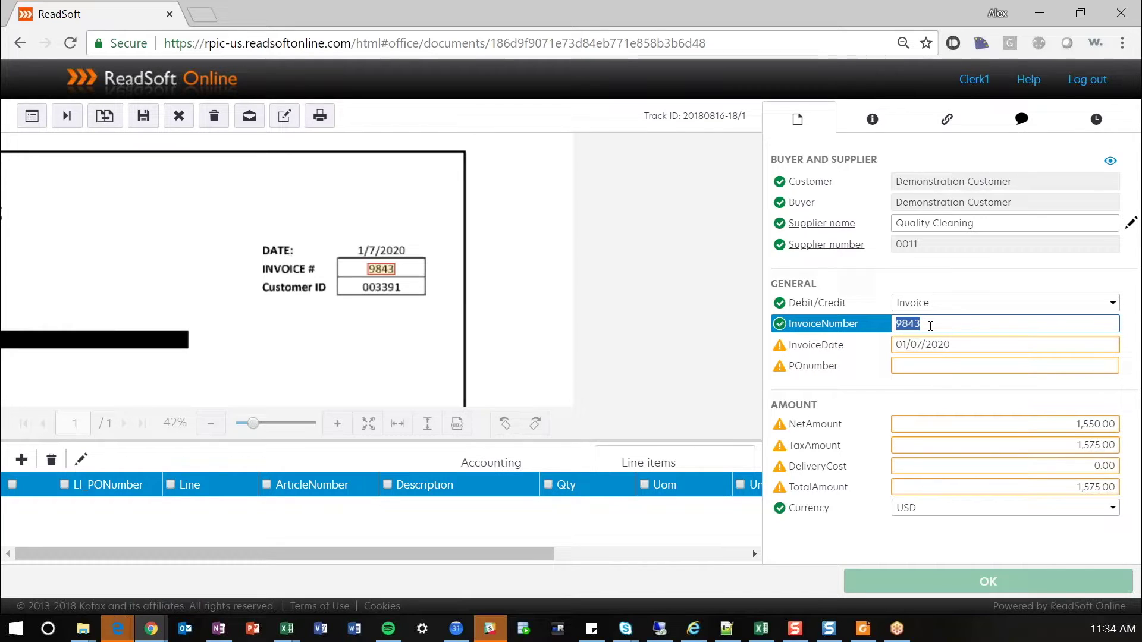
- Change the invoice date to 08/15/2018 and accept the empty PO number
click(963, 354)
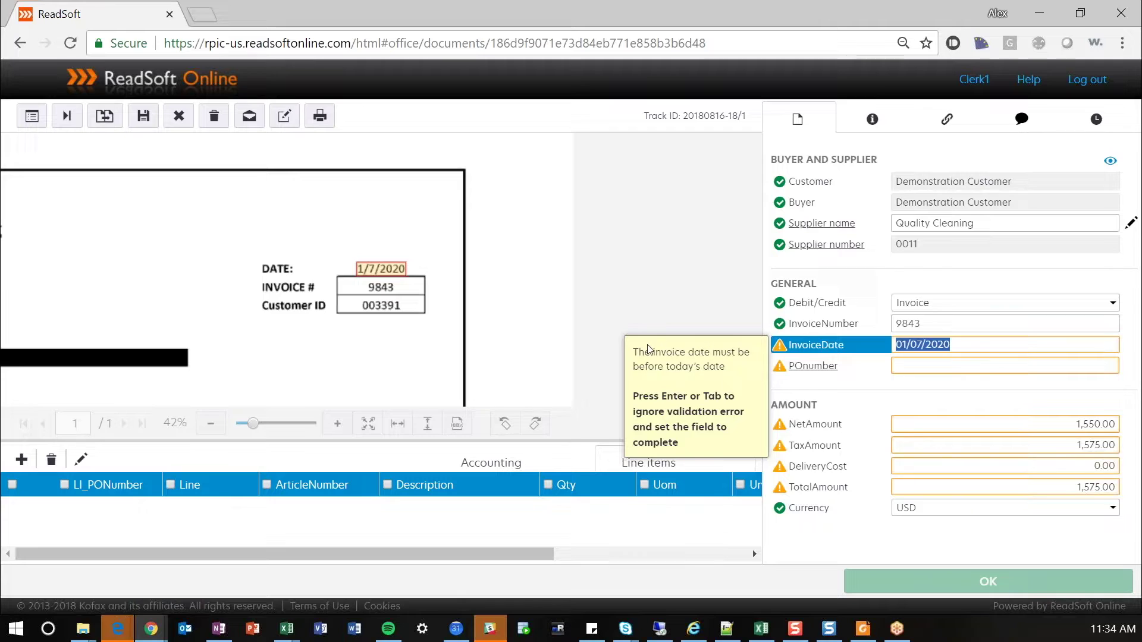
drag(654, 352, 712, 357)
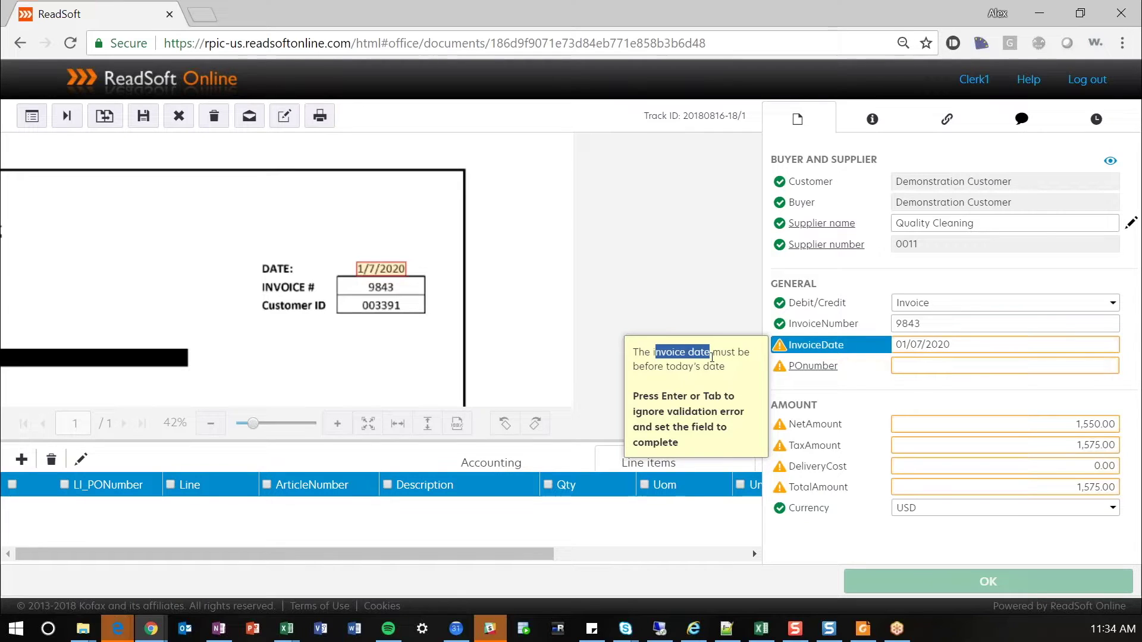
click(961, 347)
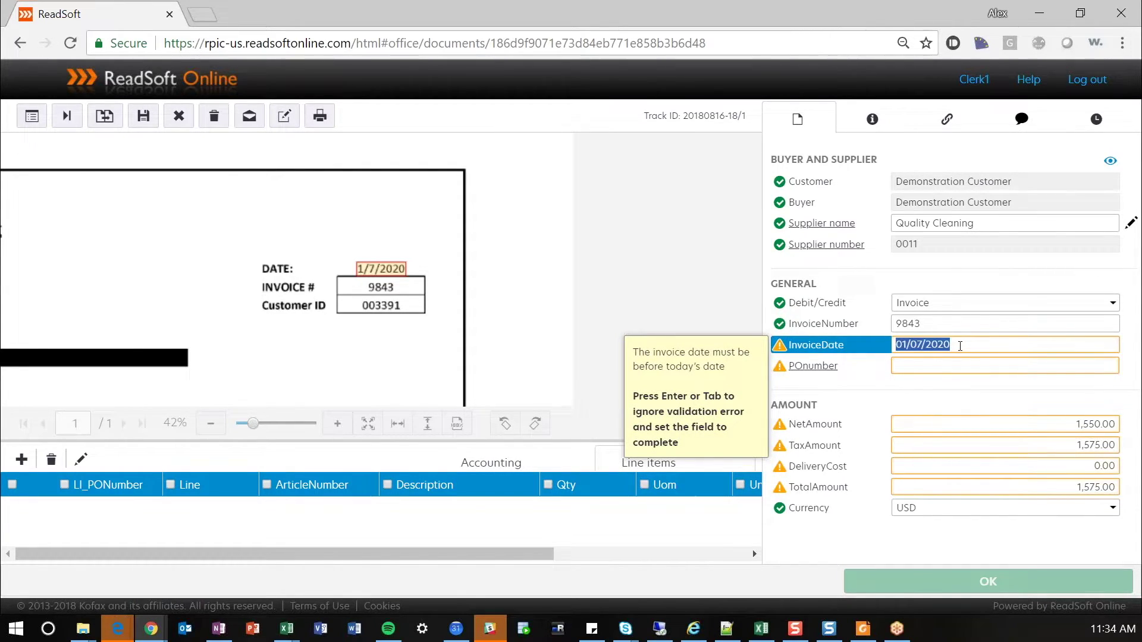
text(081518)
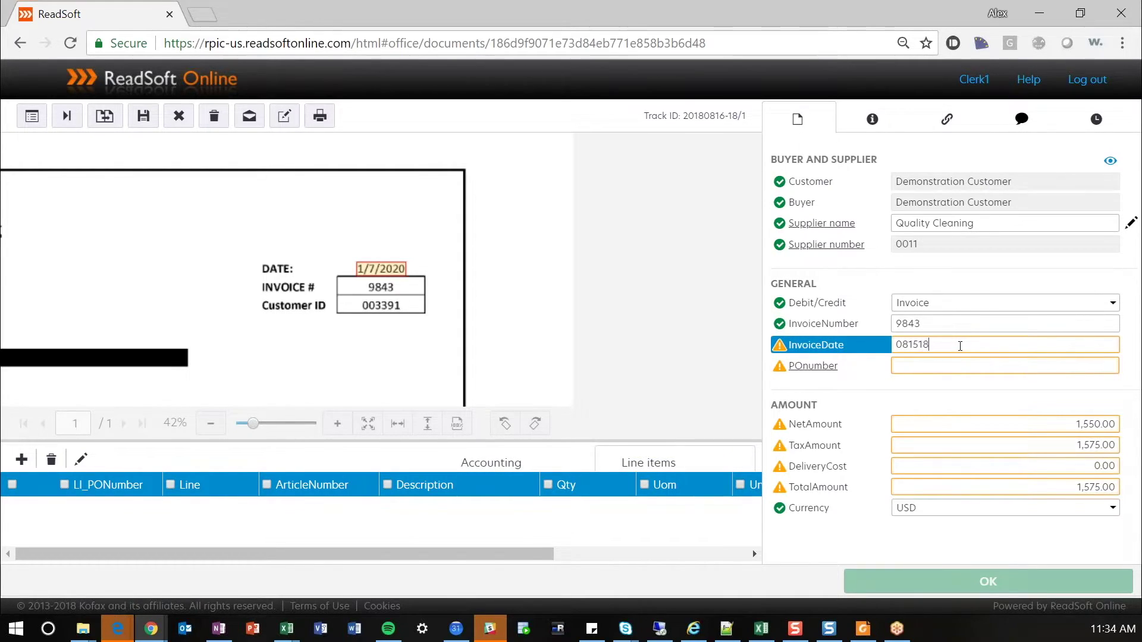
key(Tab)
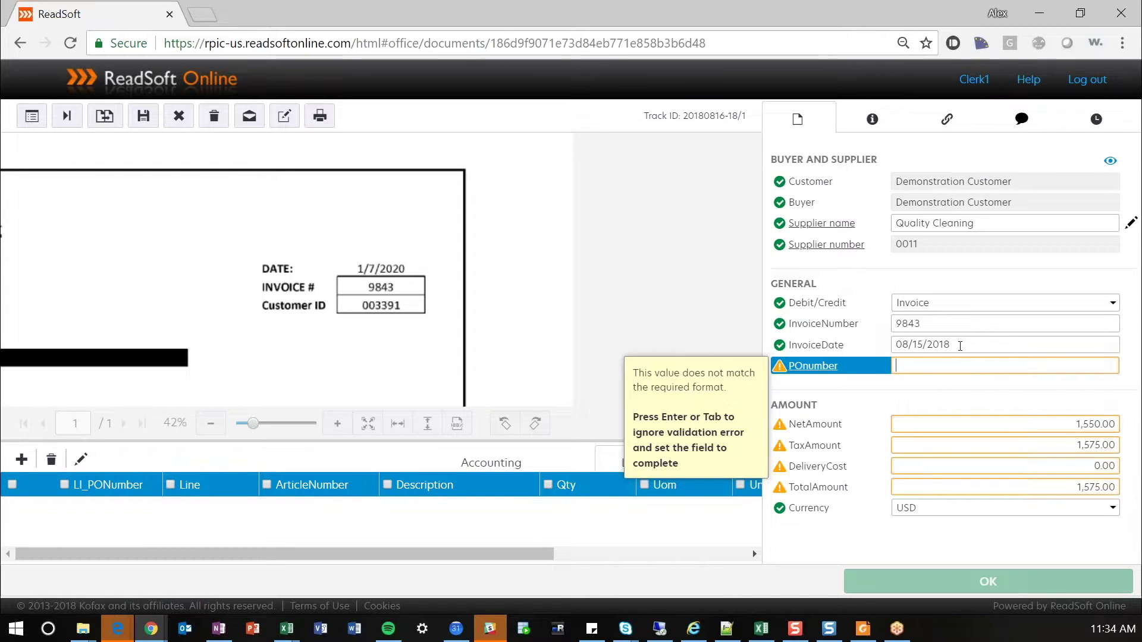
key(Tab)
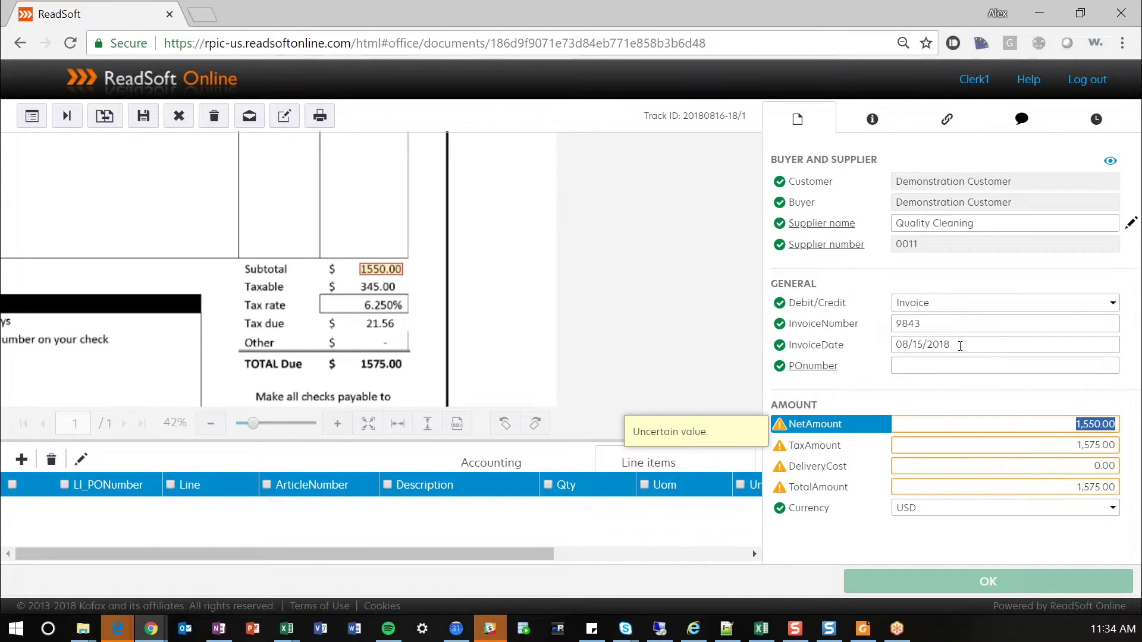
- Accept the net amount of 1,550.00 after checking it against the invoice subtotal
drag(506, 305, 618, 313)
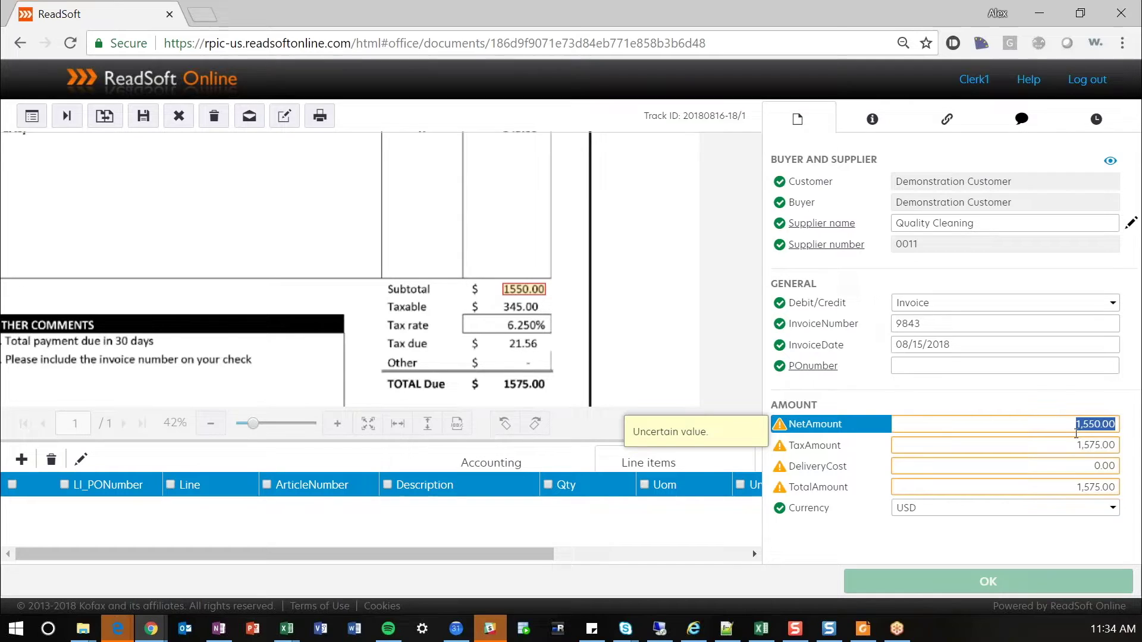
key(Tab)
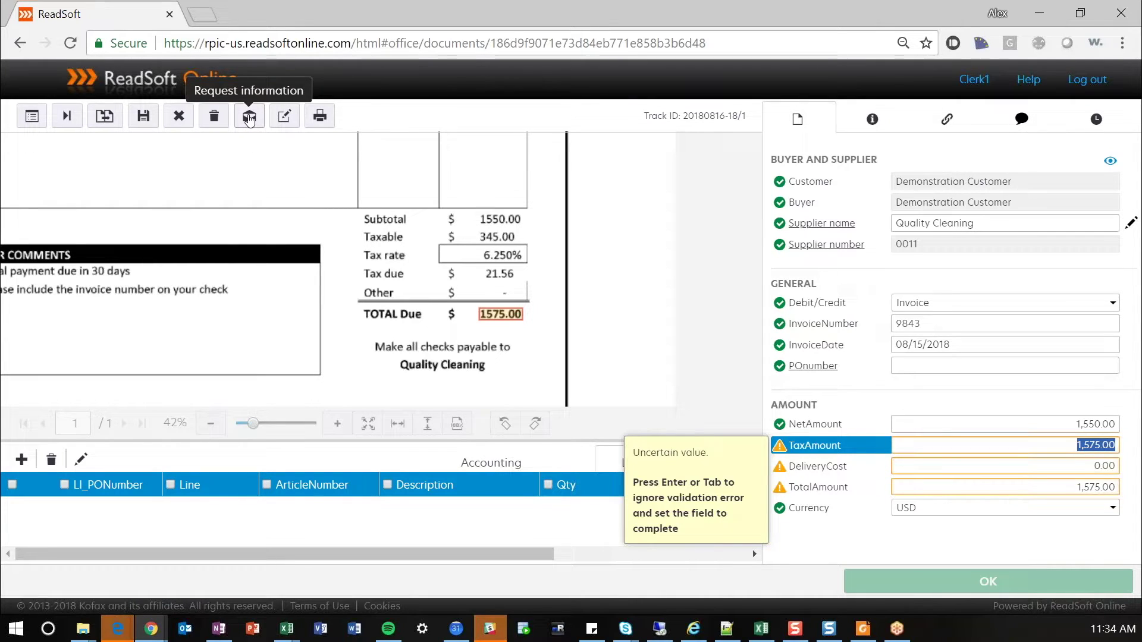
- Send a 'Please review tax' information request to the suggested recipient, copying yourself
click(249, 118)
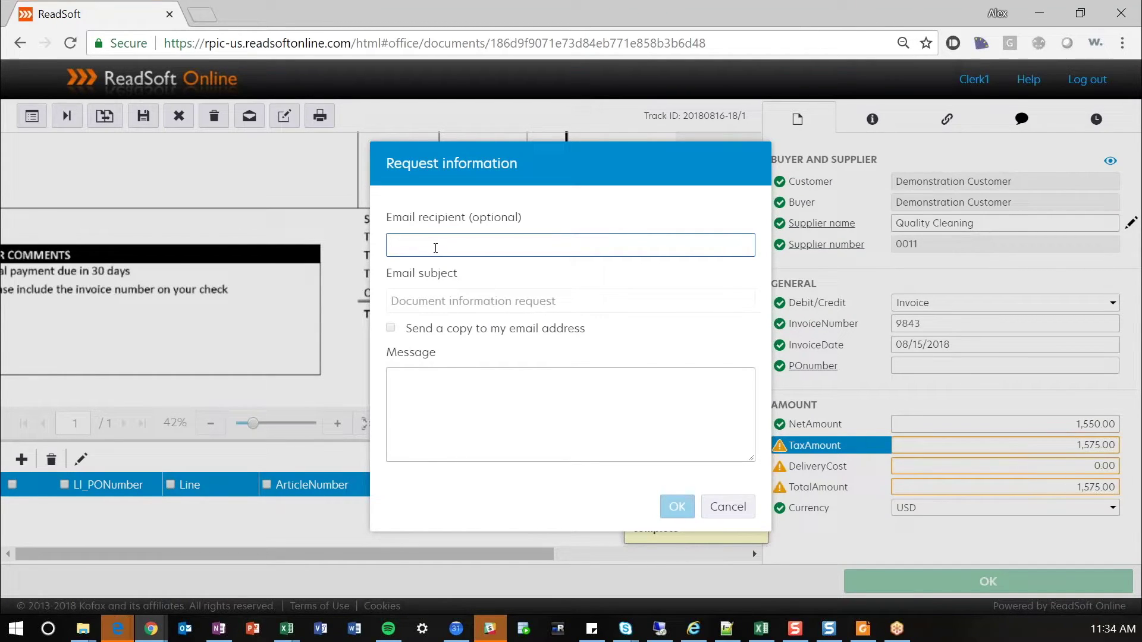
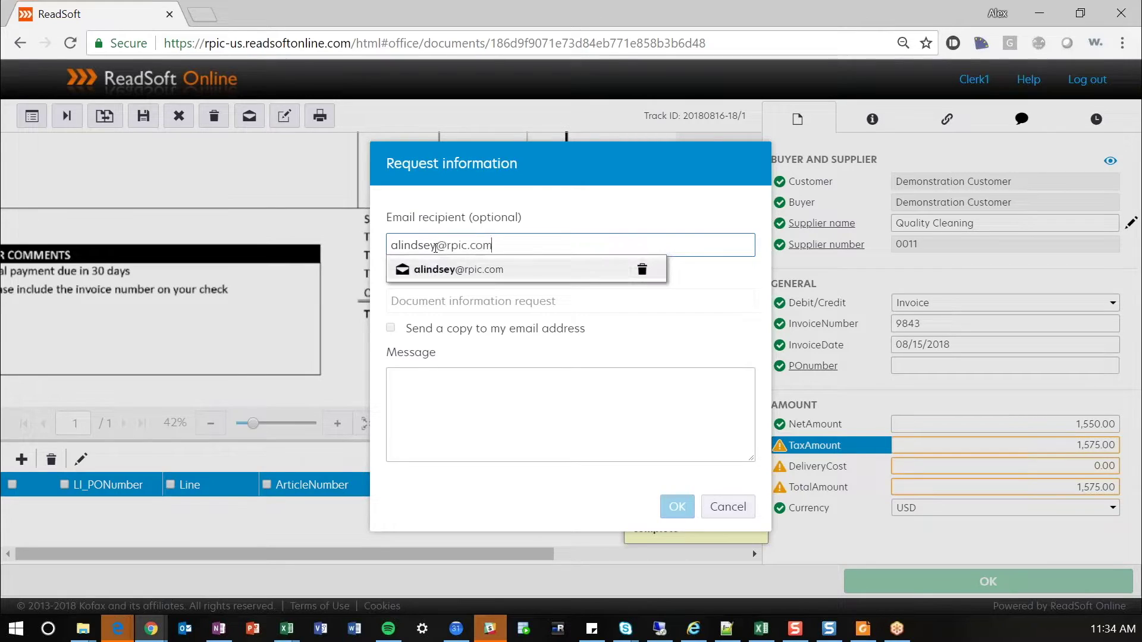
key(Tab)
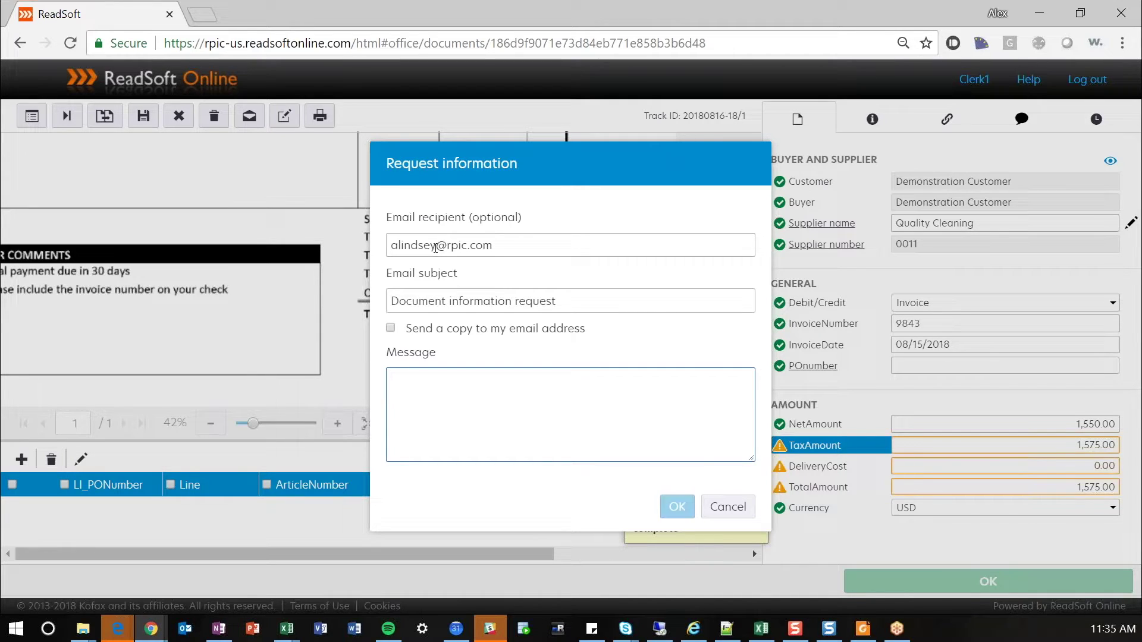
text(Please revi)
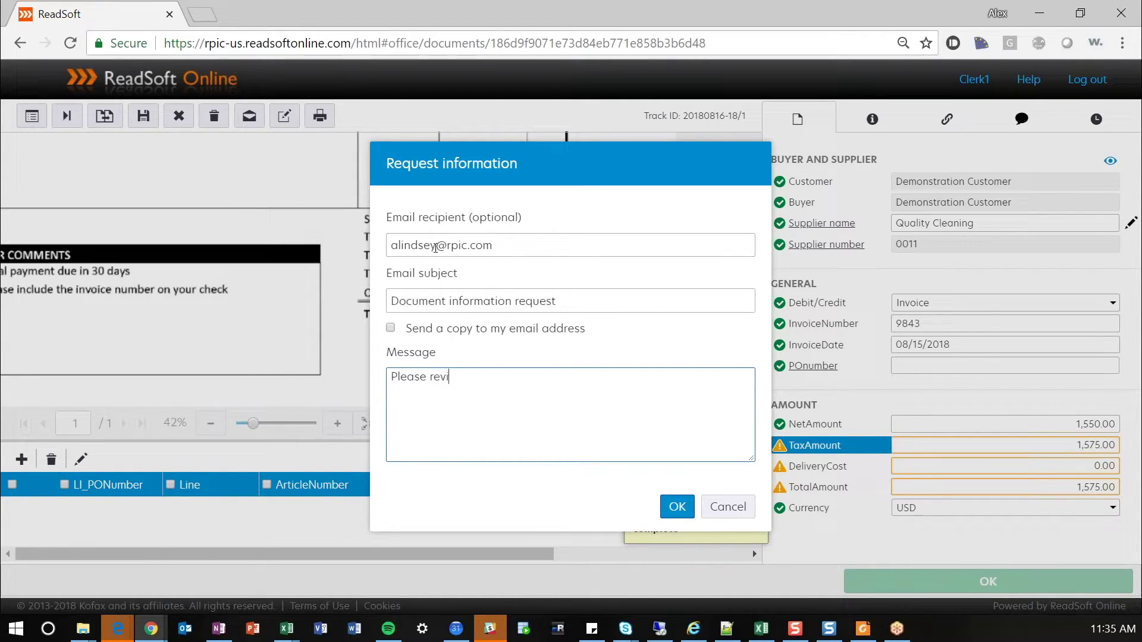
text(ew tax)
click(391, 327)
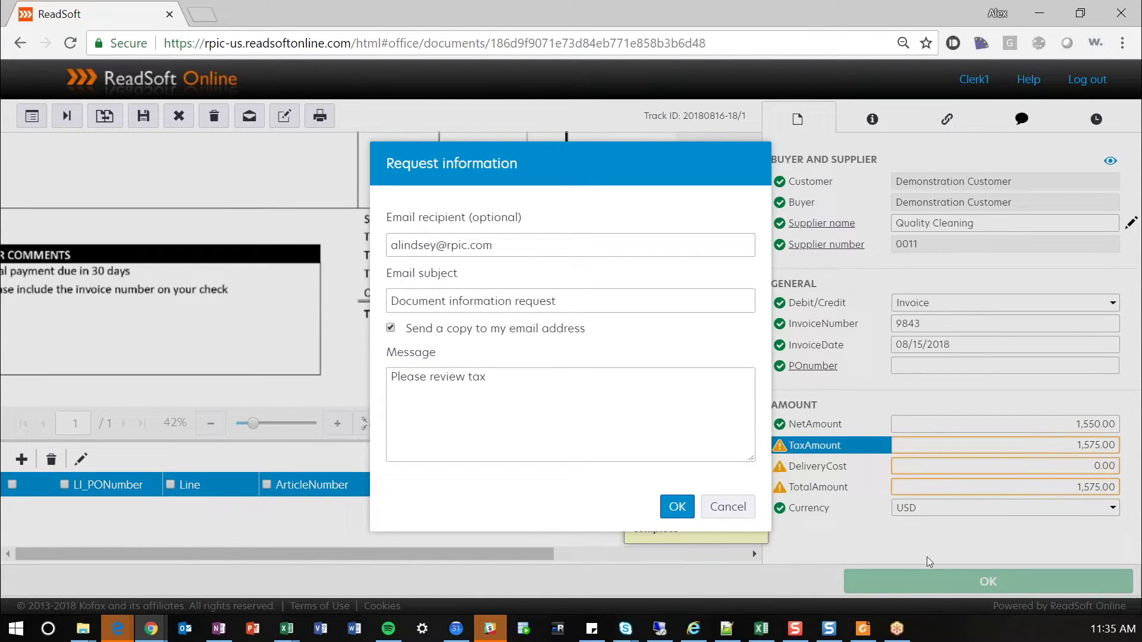
click(679, 504)
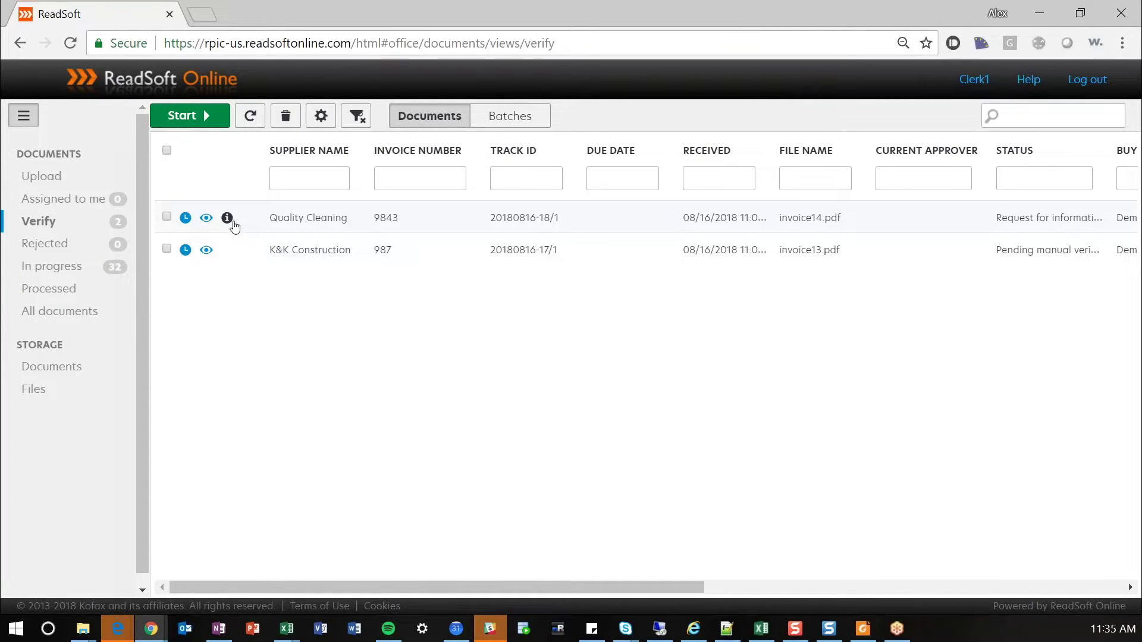
- Reopen Quality Cleaning invoice 9843, read its 'Please review tax' comment, and return to the fields
mouse_move(226, 222)
drag(331, 225, 523, 219)
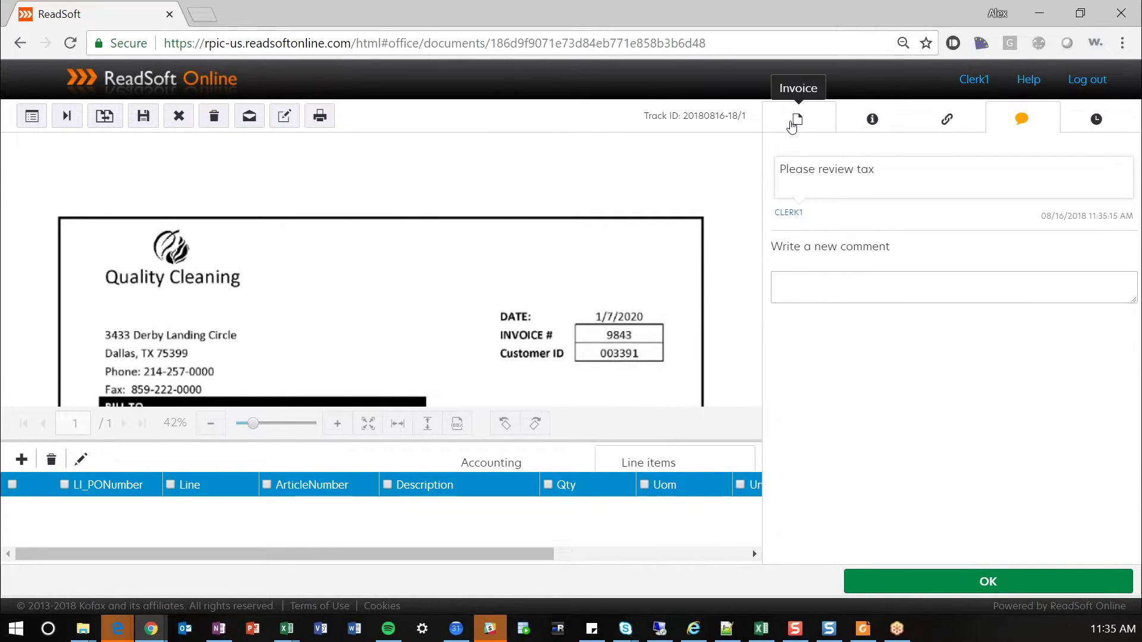
drag(869, 183, 780, 168)
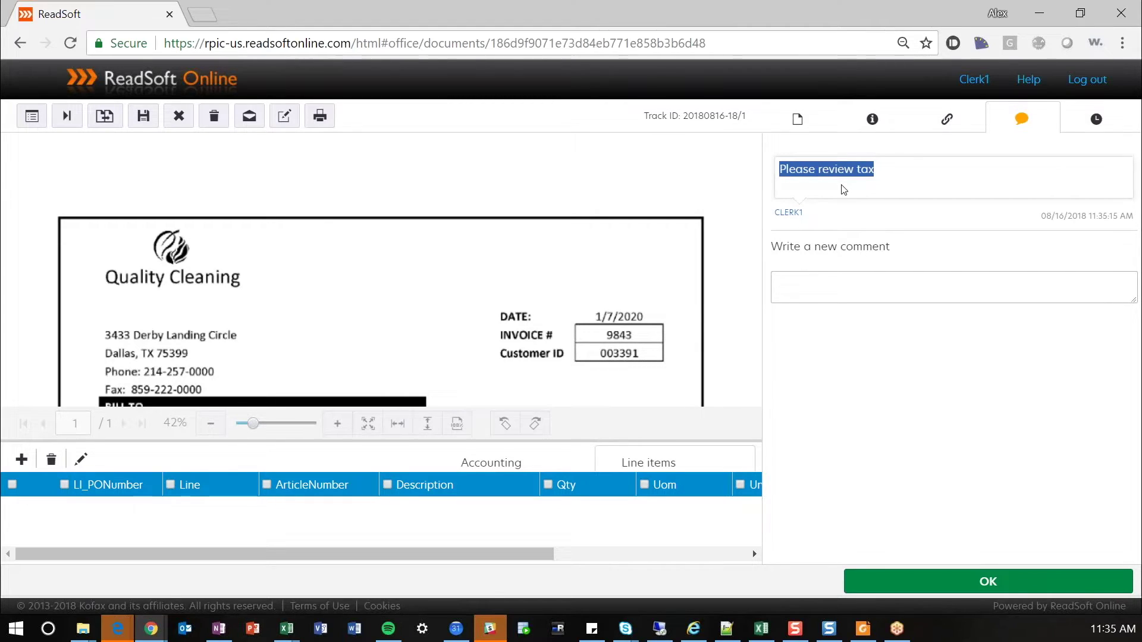
click(796, 122)
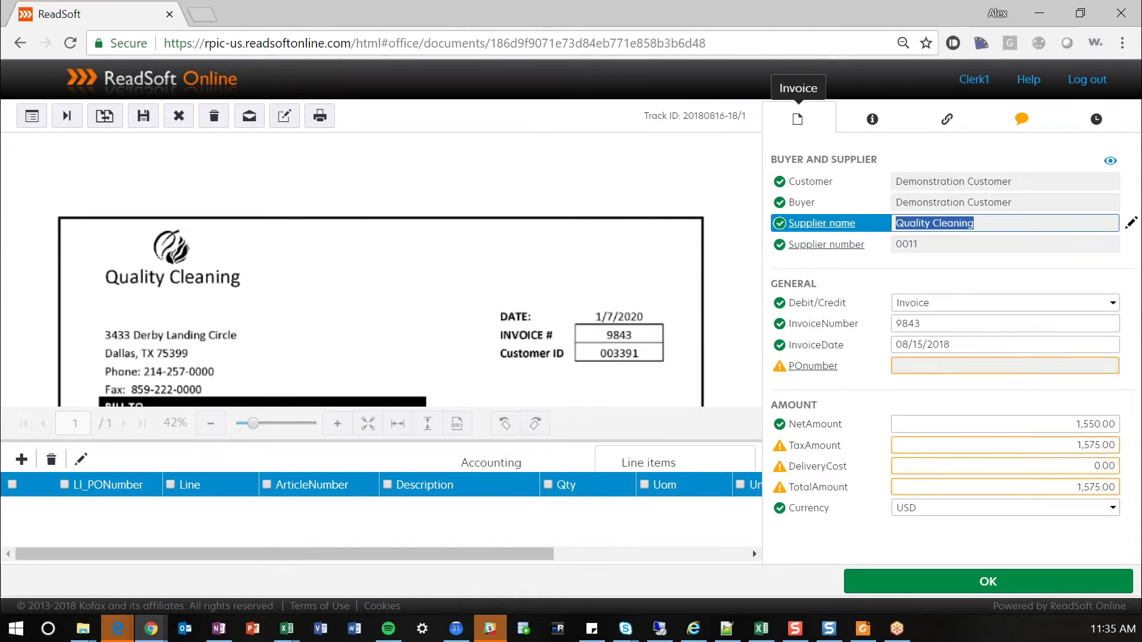
- Replace the 1,575.00 tax amount with 25.00 and accept the 0.00 delivery cost
click(1051, 445)
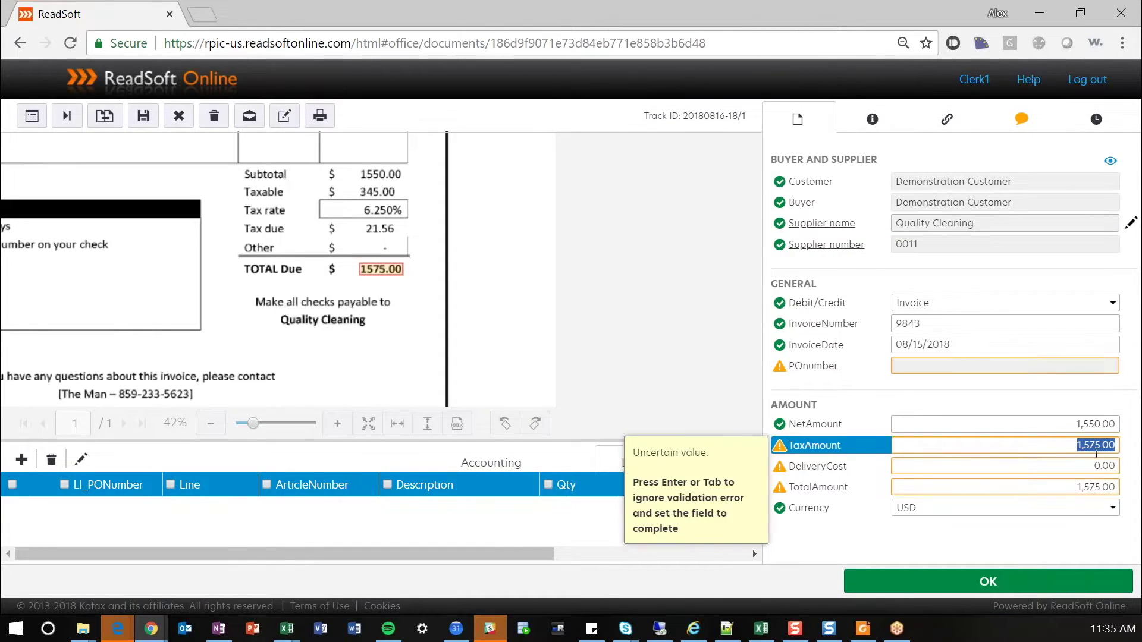
text(25)
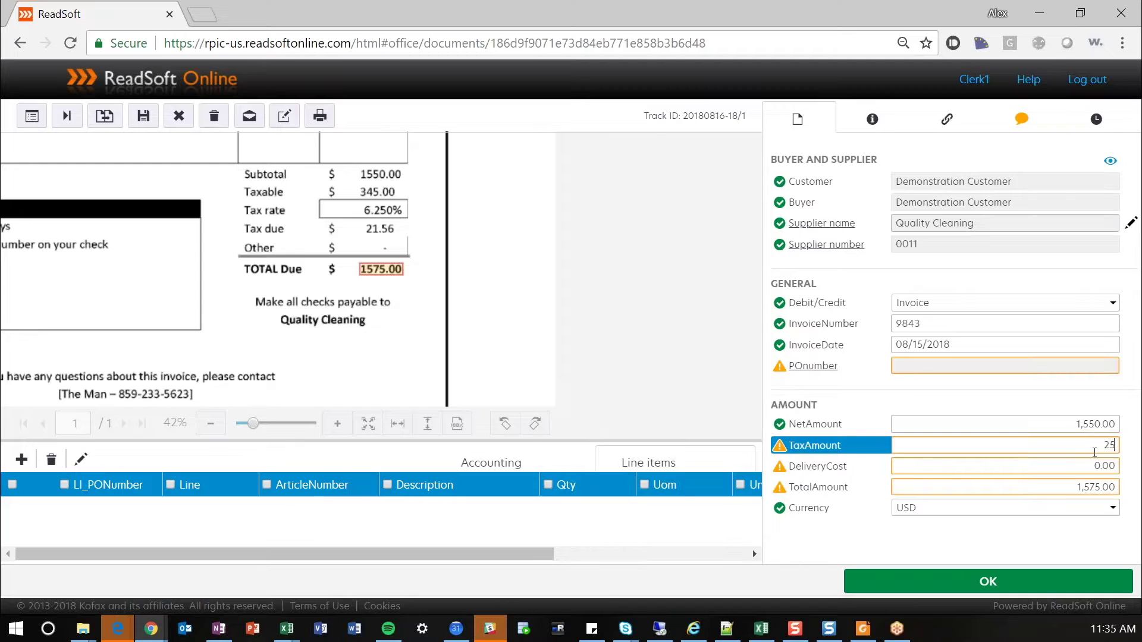
key(Tab)
key(Tab)
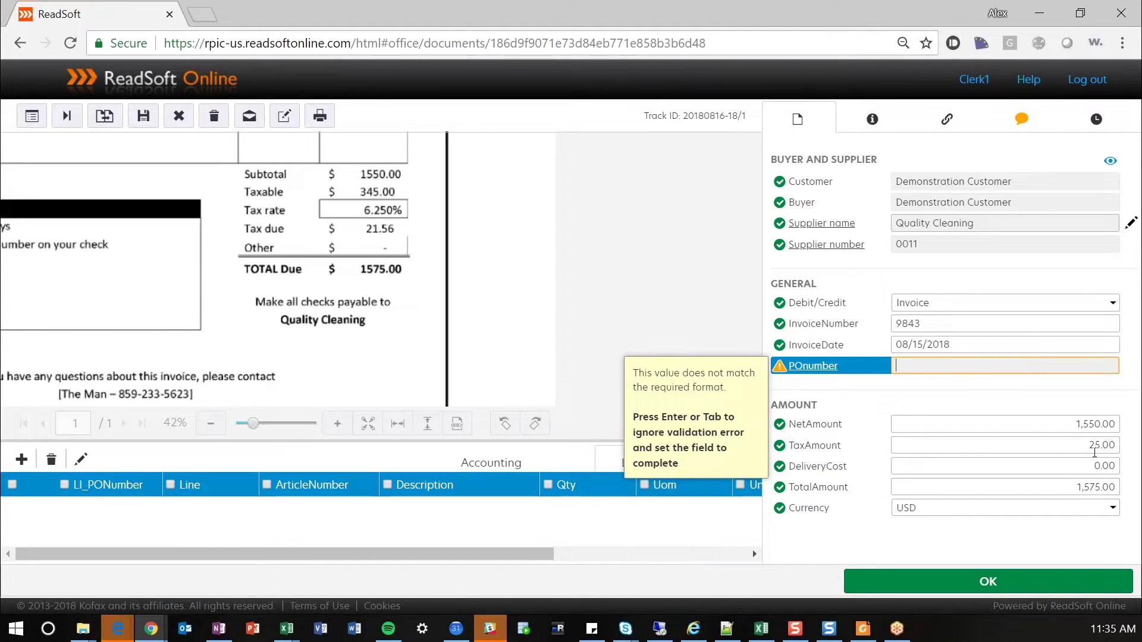
key(Tab)
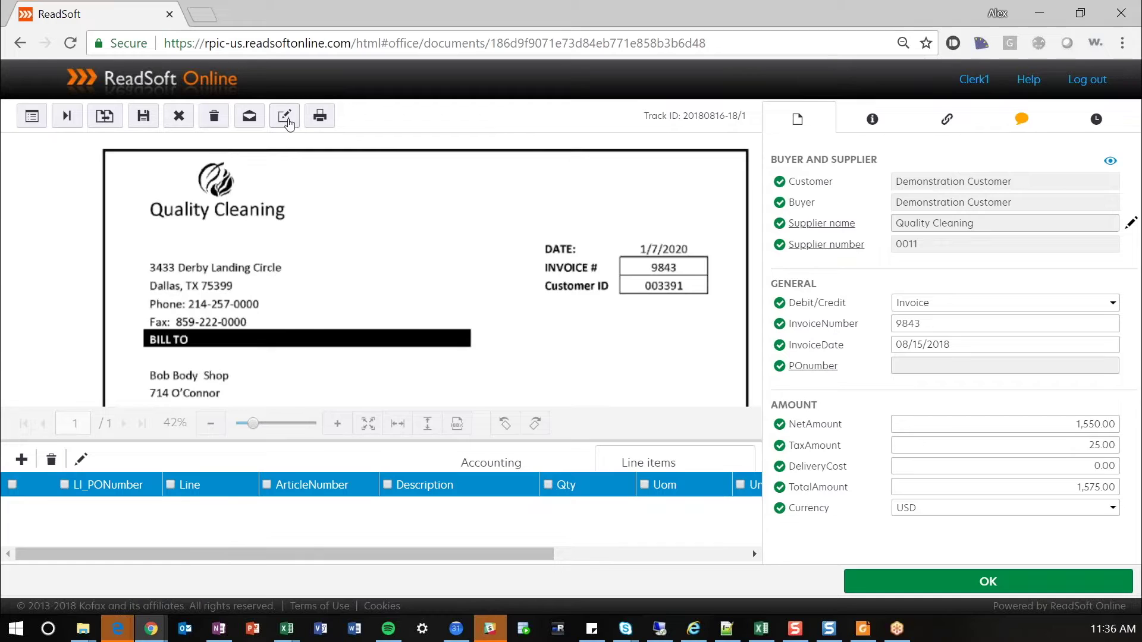
click(288, 121)
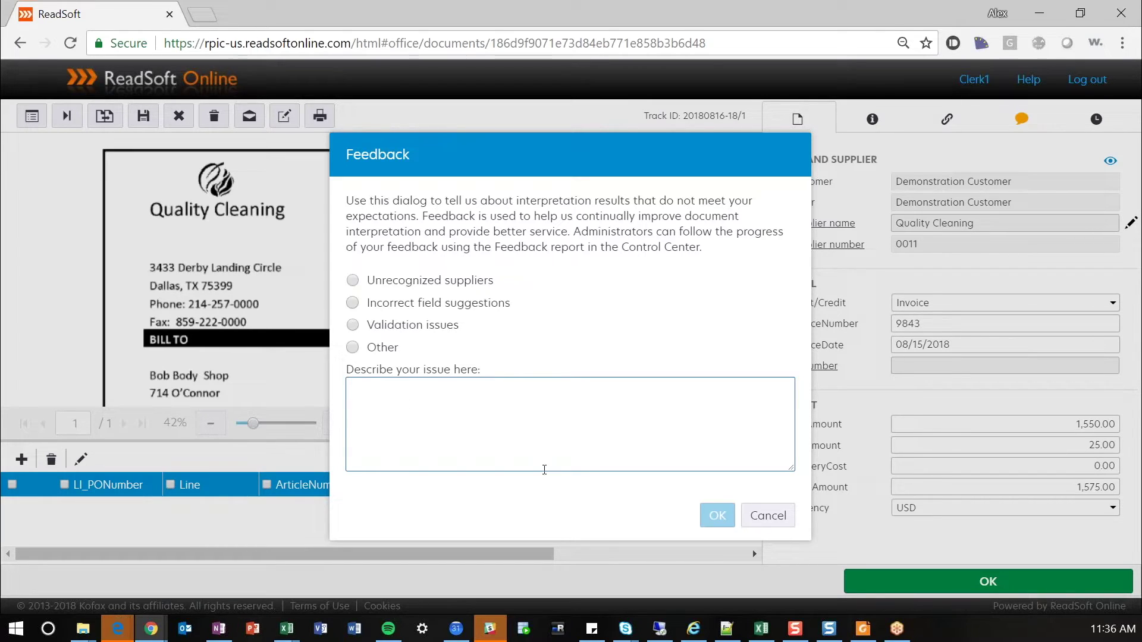
click(779, 520)
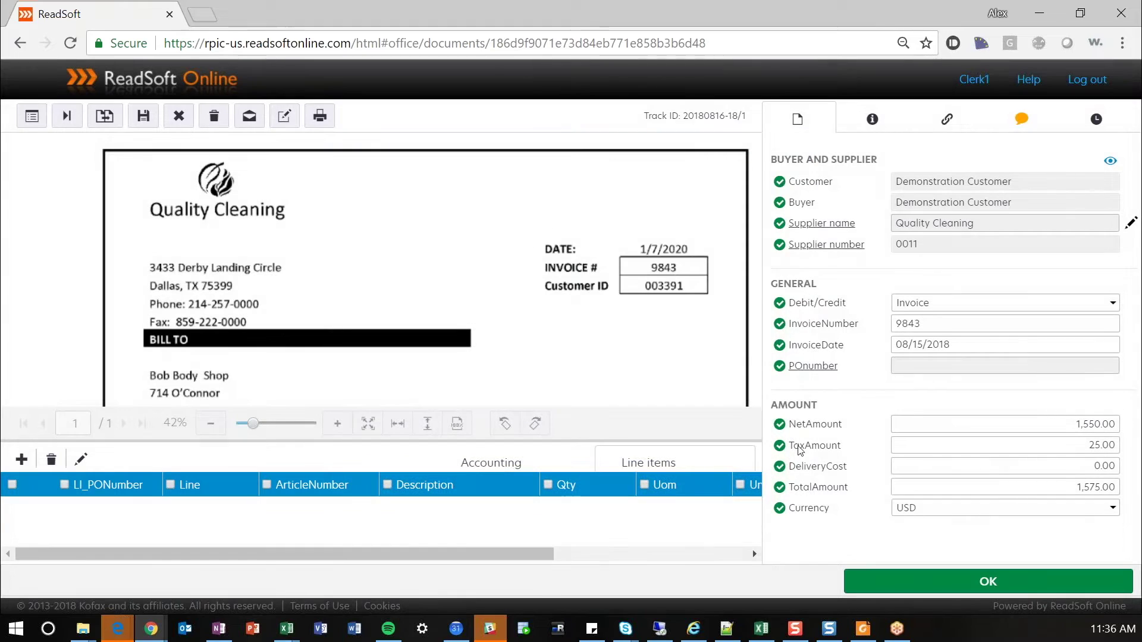
- Log out and sign back in with the suggested approver user name
click(1077, 86)
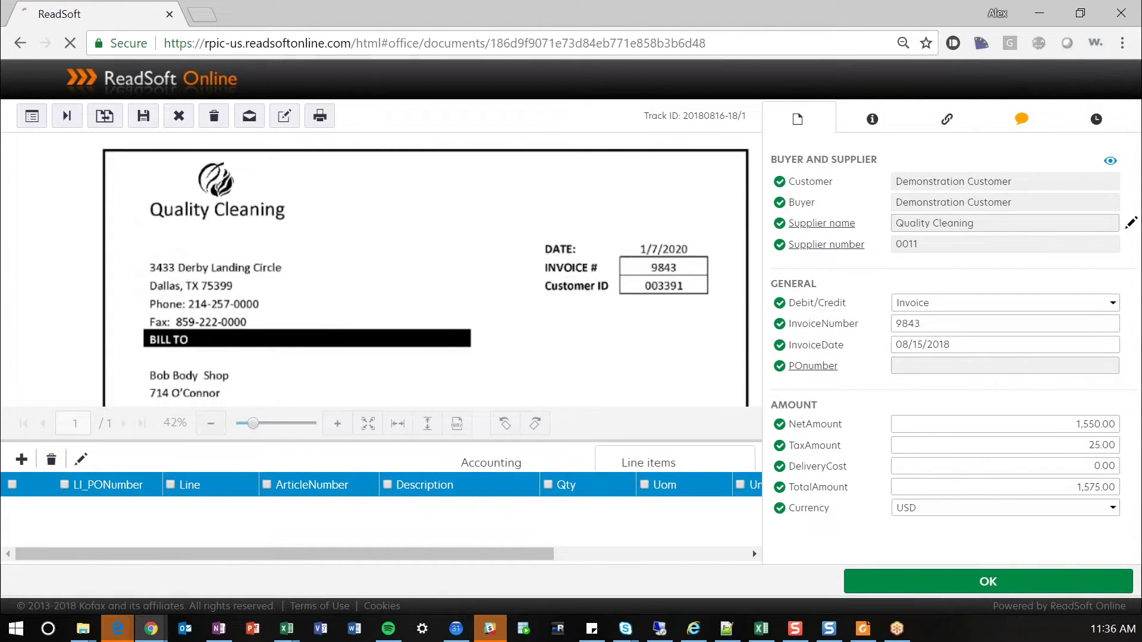
click(622, 313)
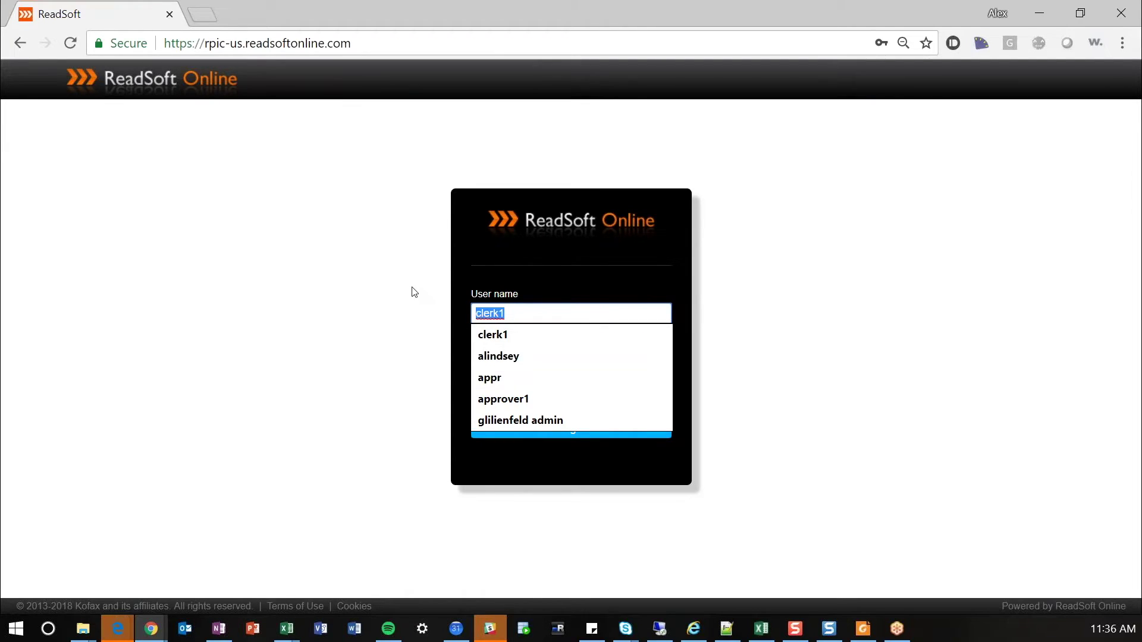
text(appro)
key(Down)
key(Return)
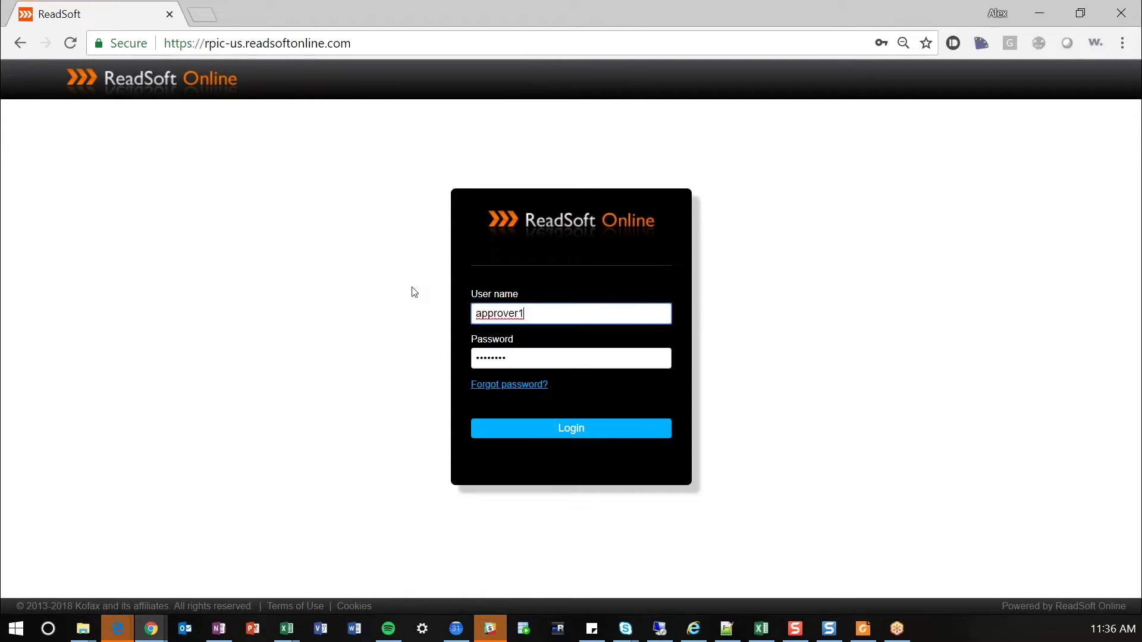
click(592, 424)
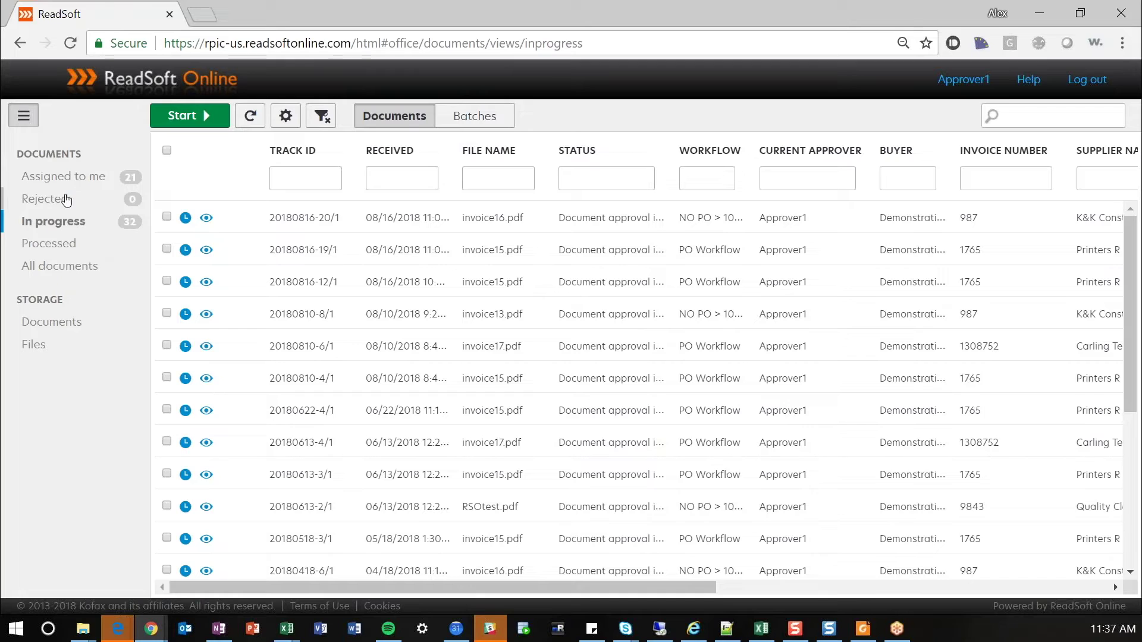
click(88, 179)
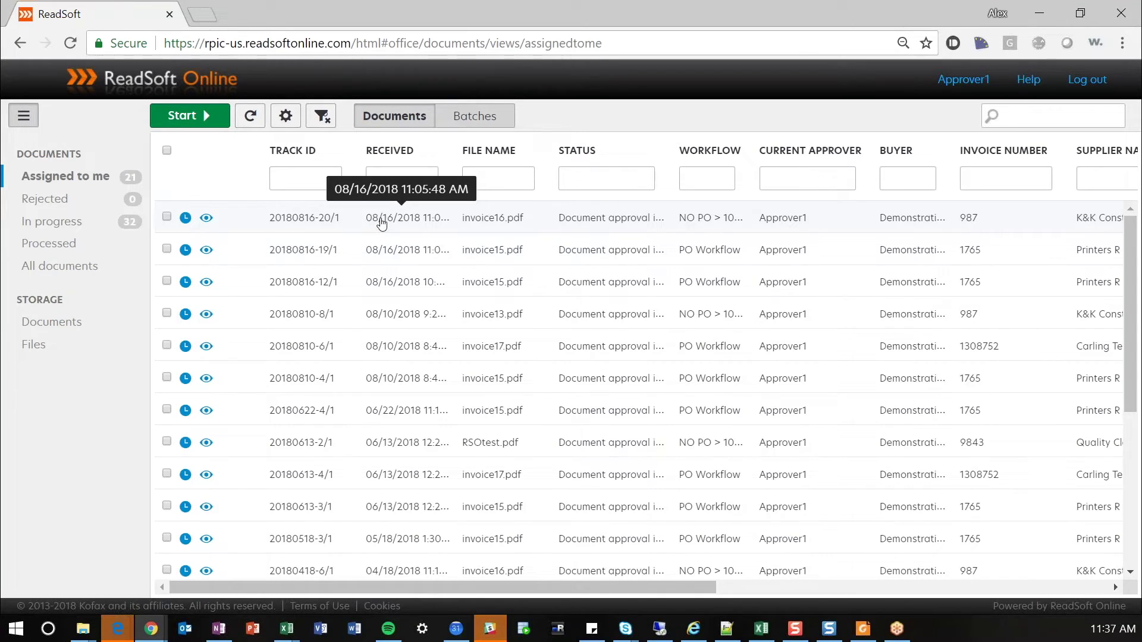
click(381, 224)
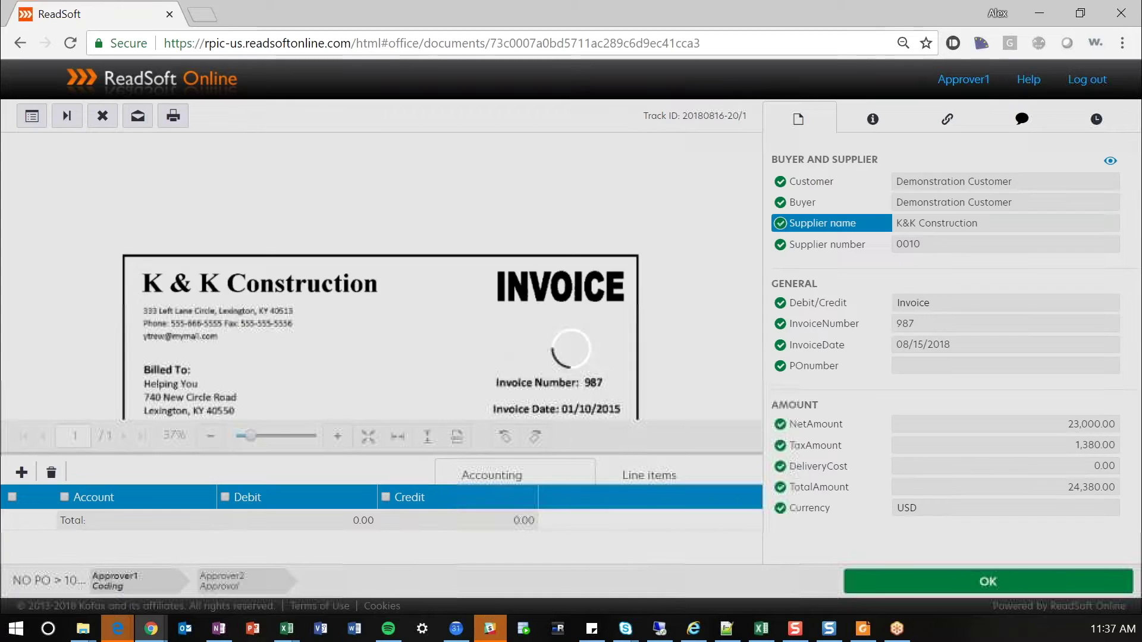
drag(441, 360, 441, 234)
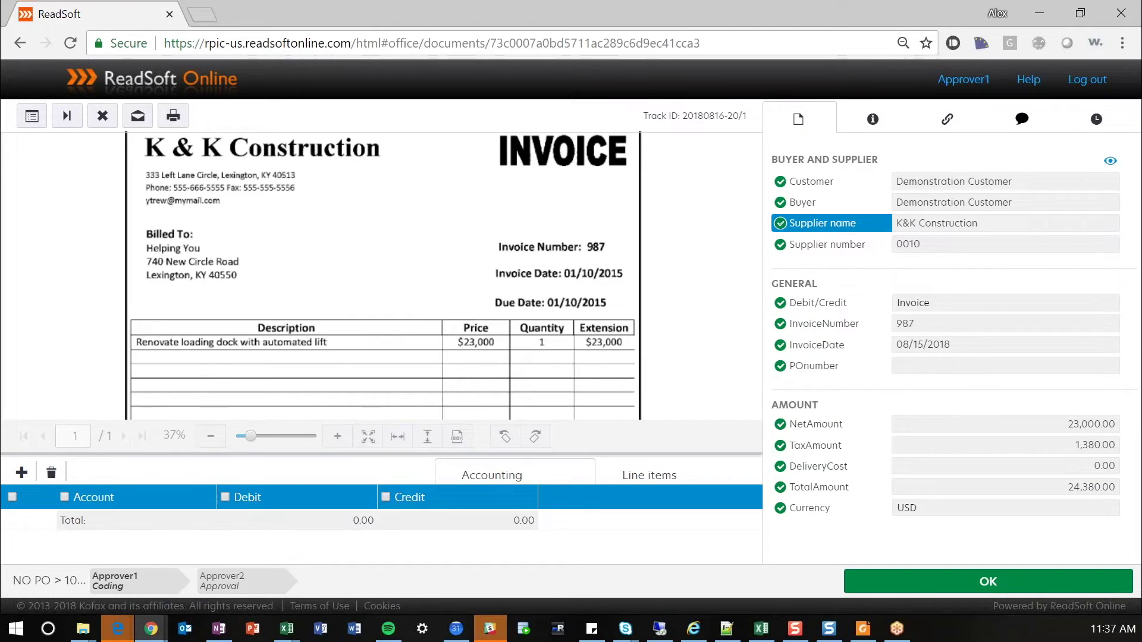
click(22, 473)
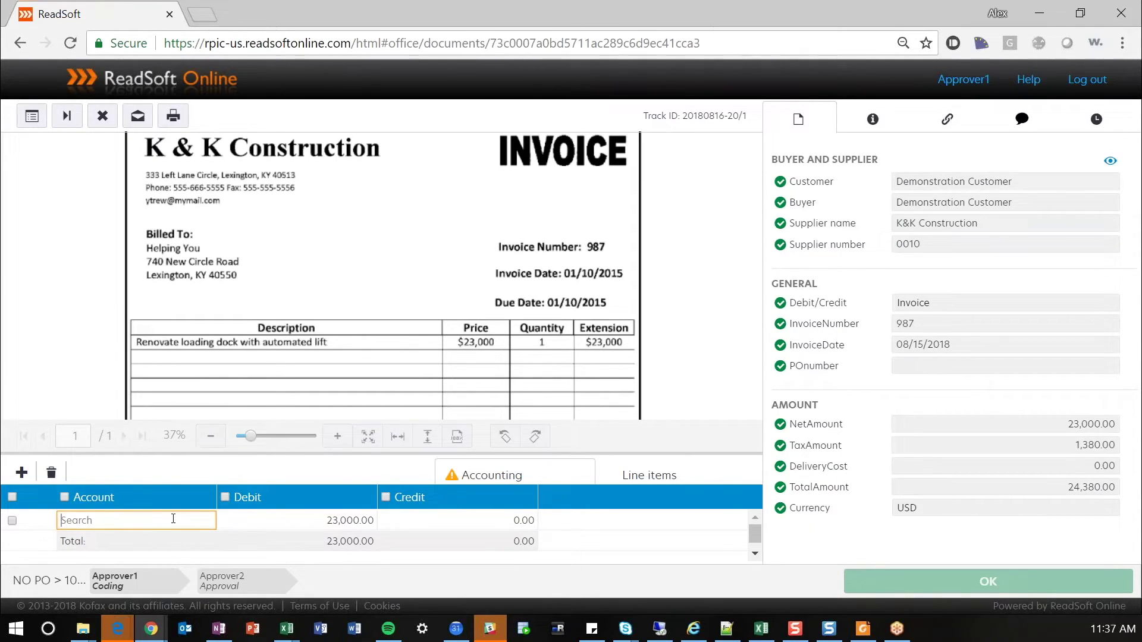
text(Trv)
text(avel)
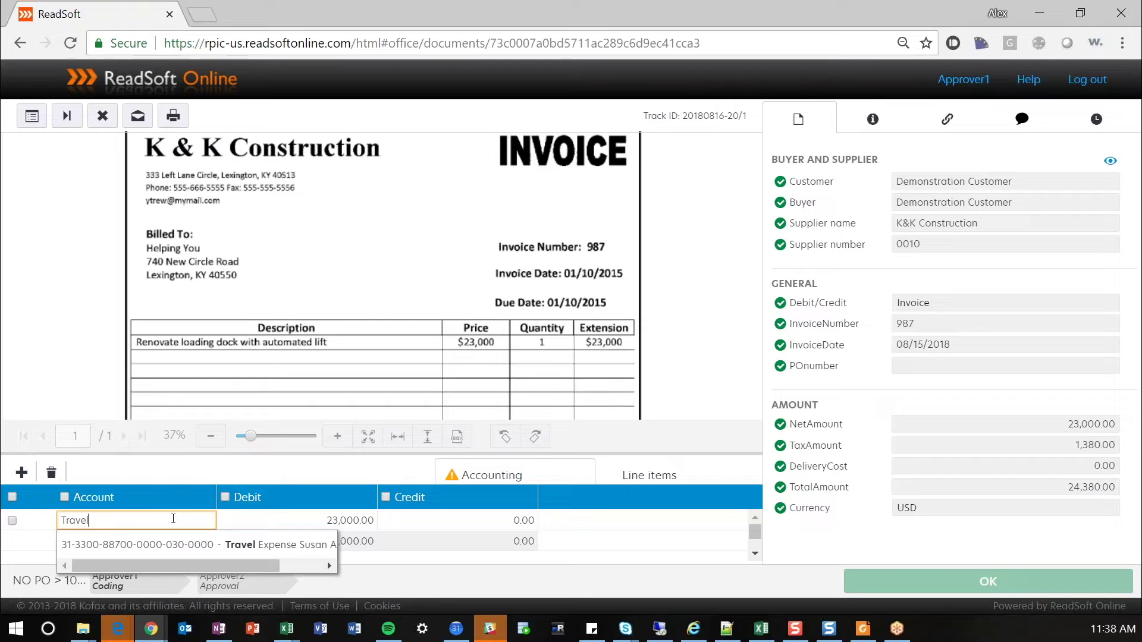
click(177, 544)
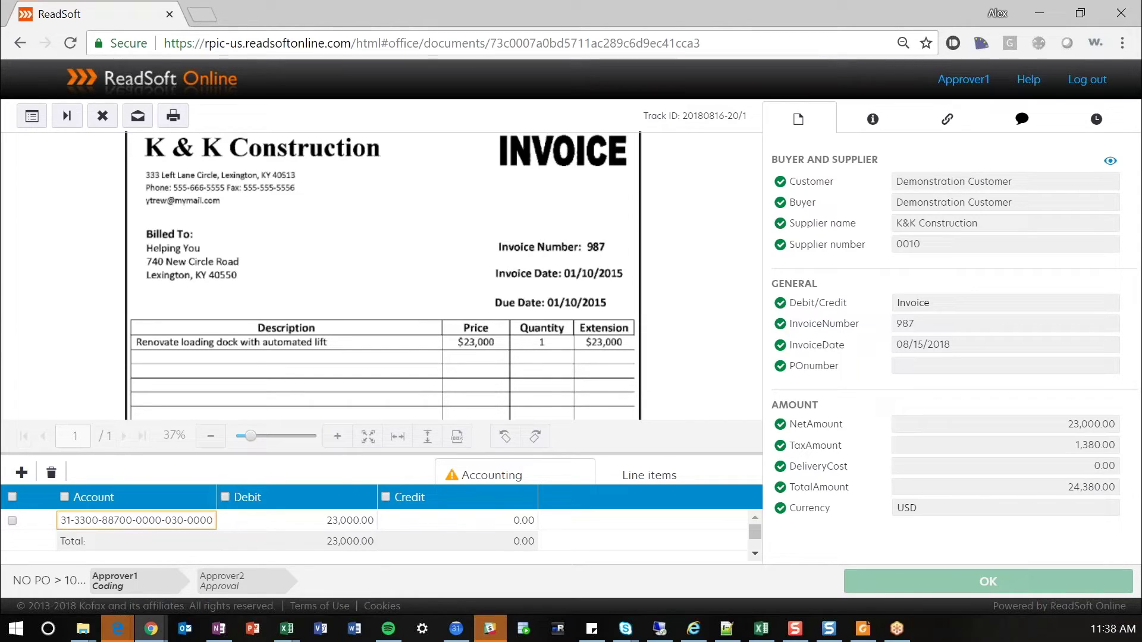
click(350, 521)
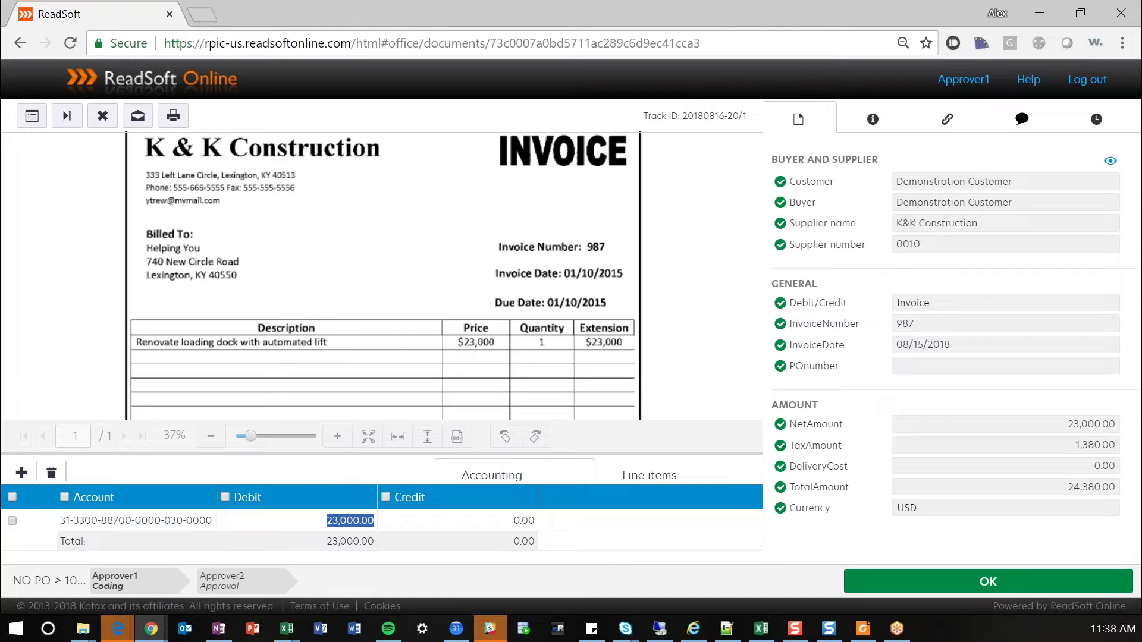
click(973, 589)
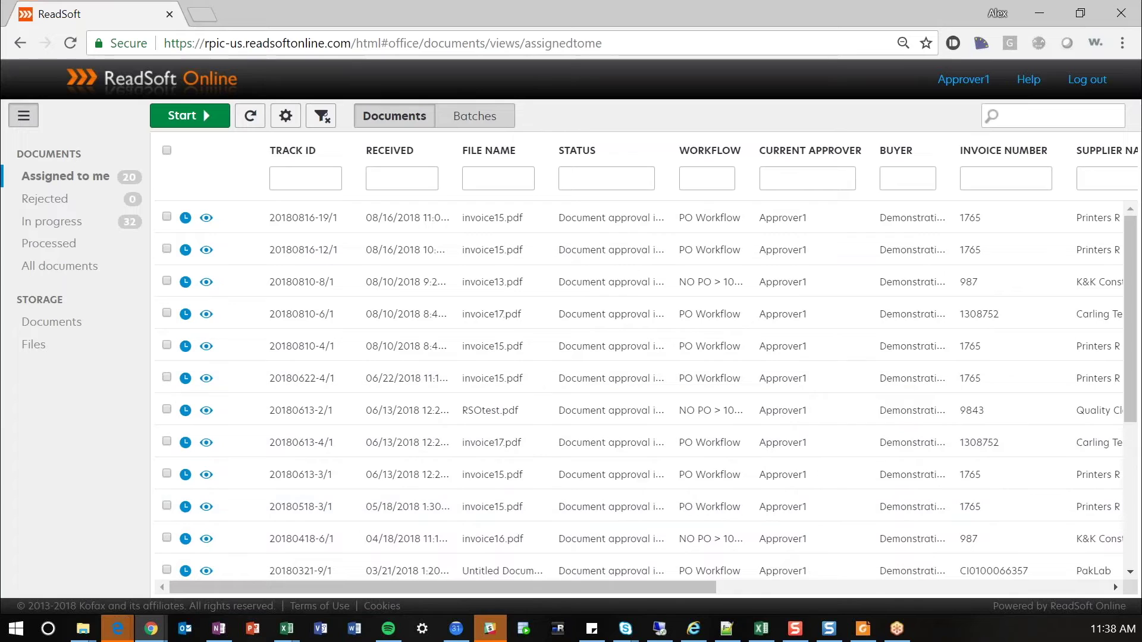
- Filter the stored documents by supplier name 'Printer', then bring up the administrator console
click(73, 324)
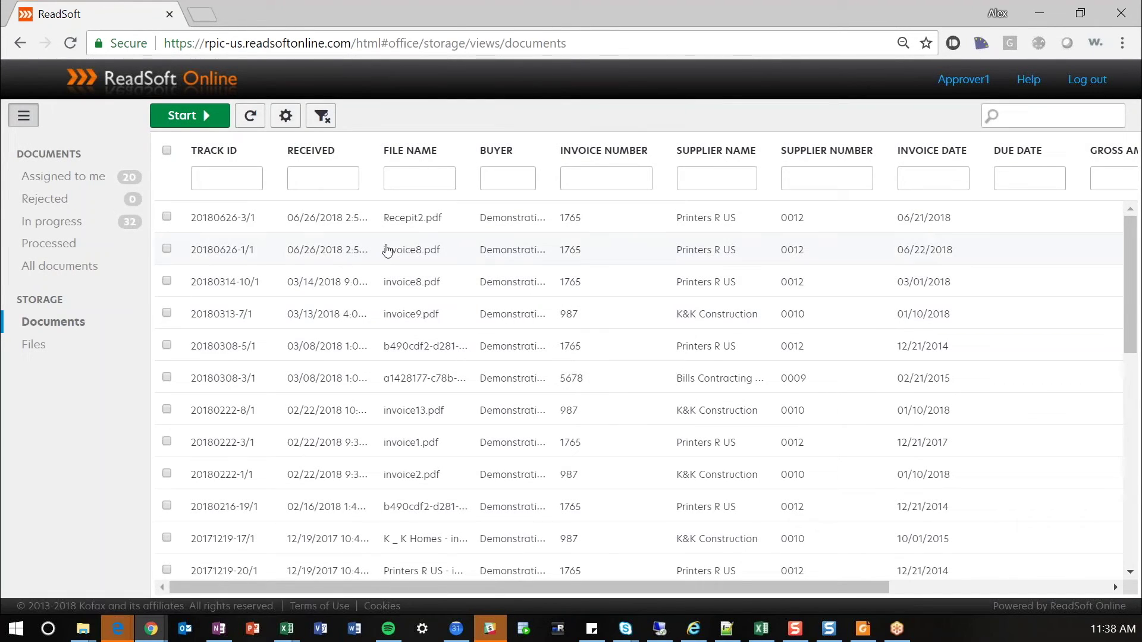
click(704, 180)
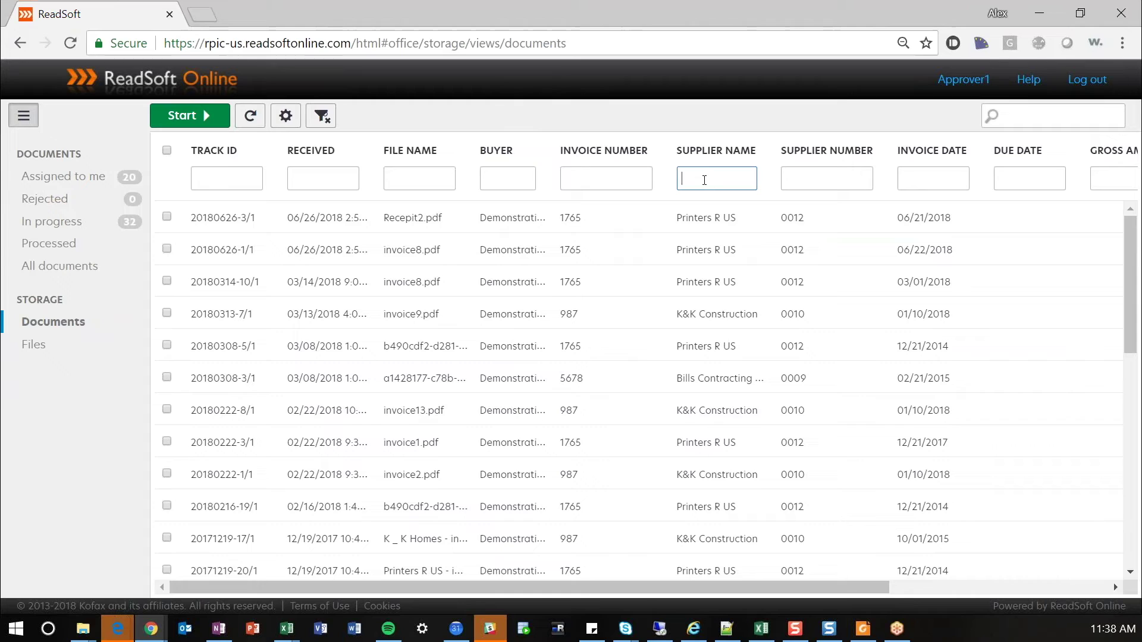
text(Printer)
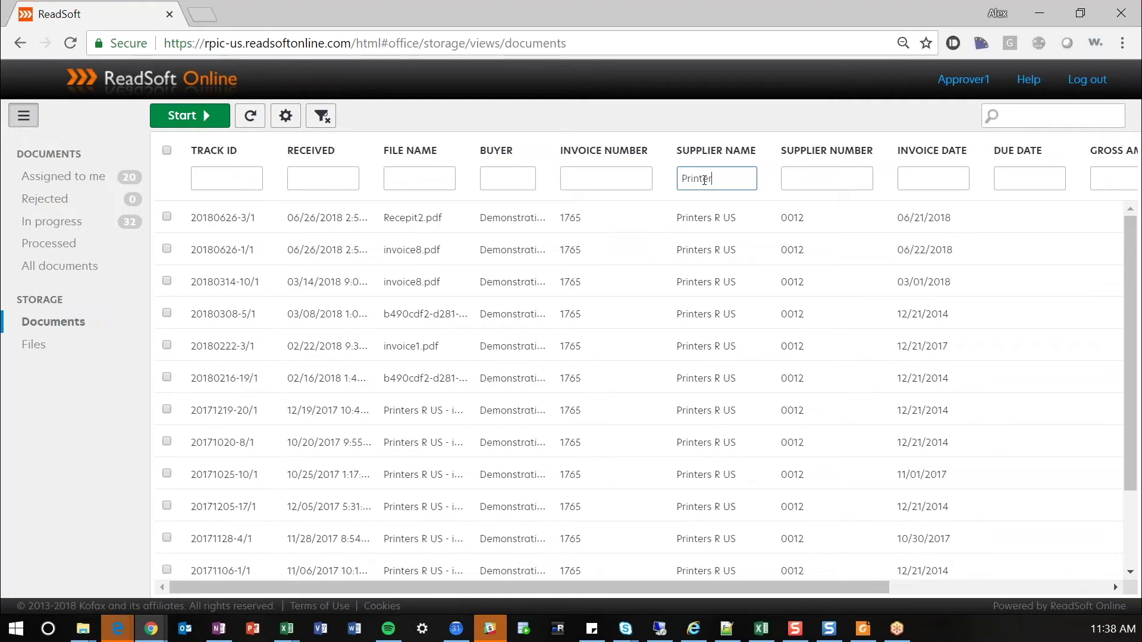
click(693, 630)
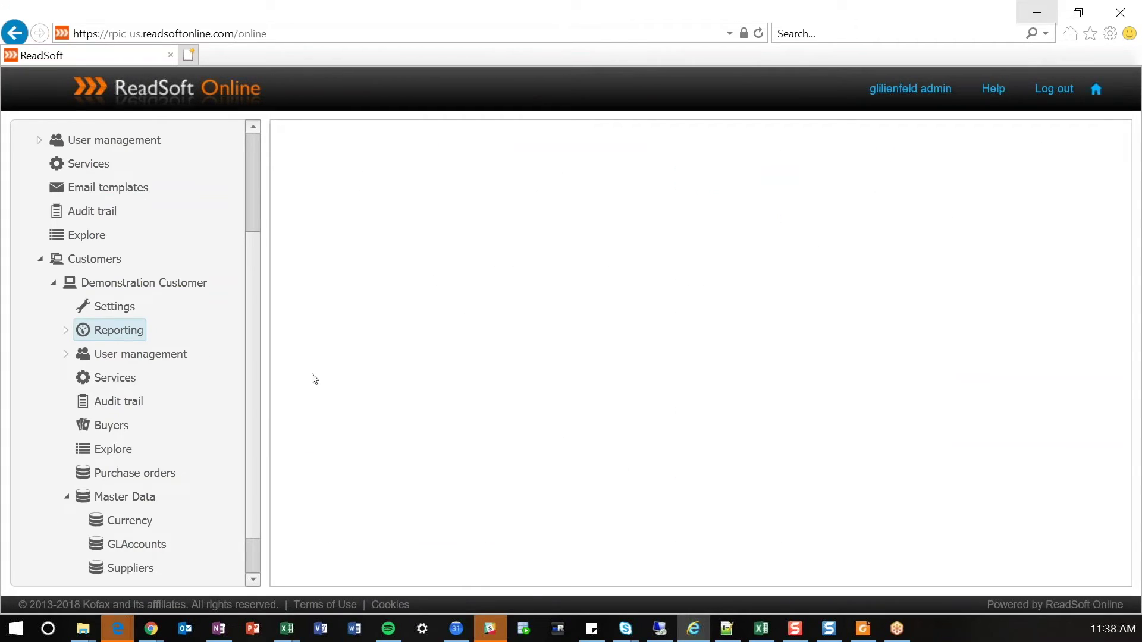
- Show the Master Data Suppliers list with its seven unblocked suppliers
scroll(254, 364, down, 1)
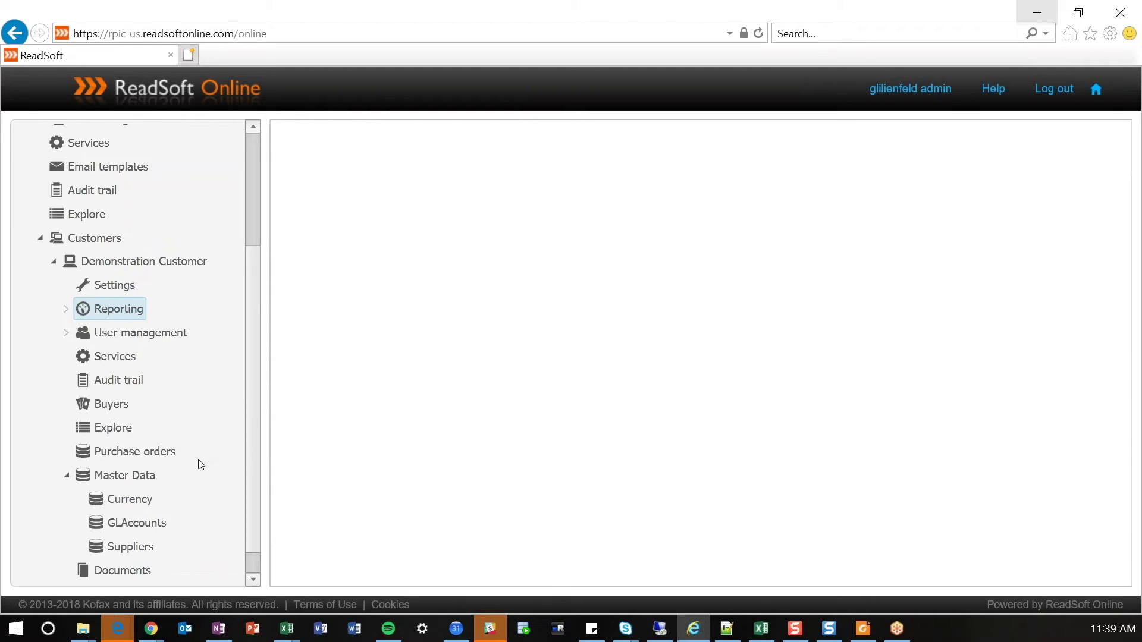
click(138, 552)
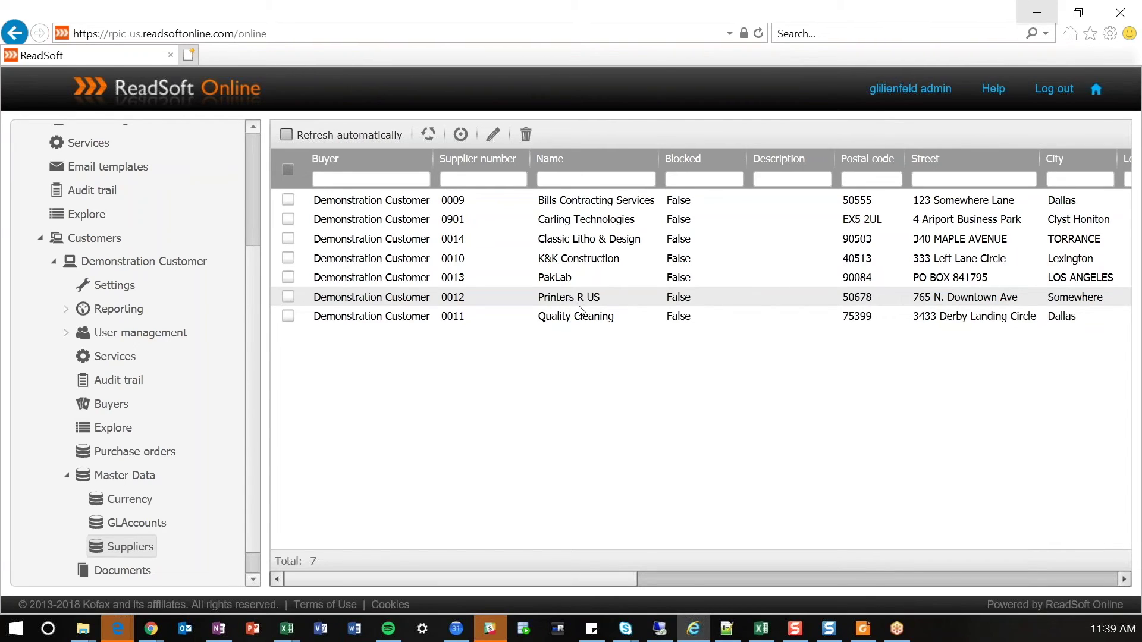
- List the five purchase orders and expand PO 456's line items: 3 XXXXS Toner at 200
click(154, 450)
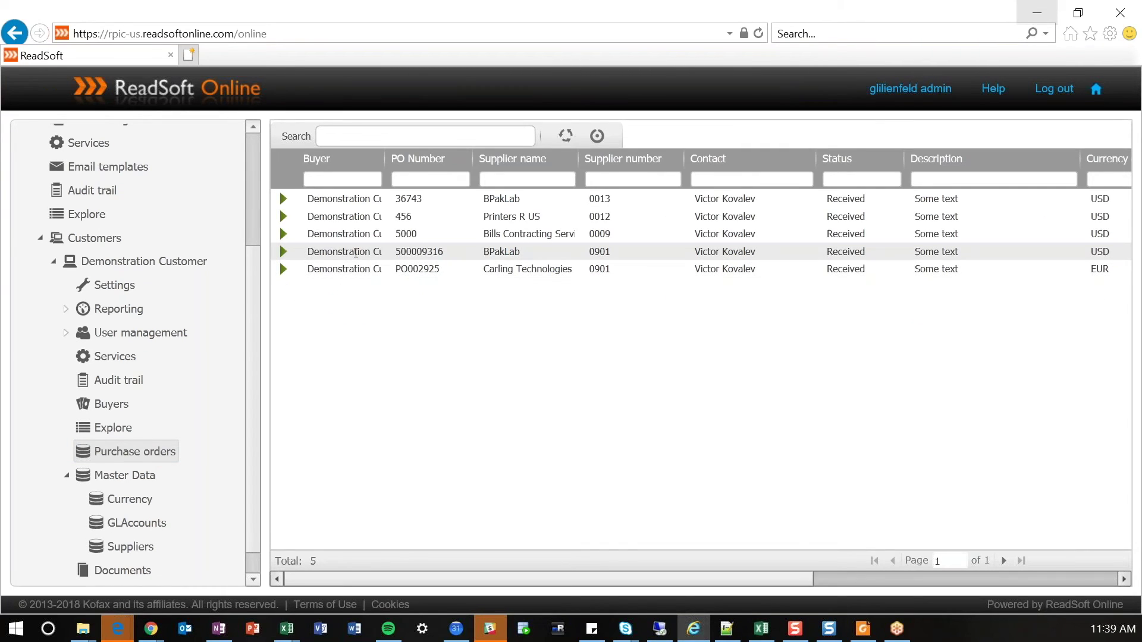
click(284, 218)
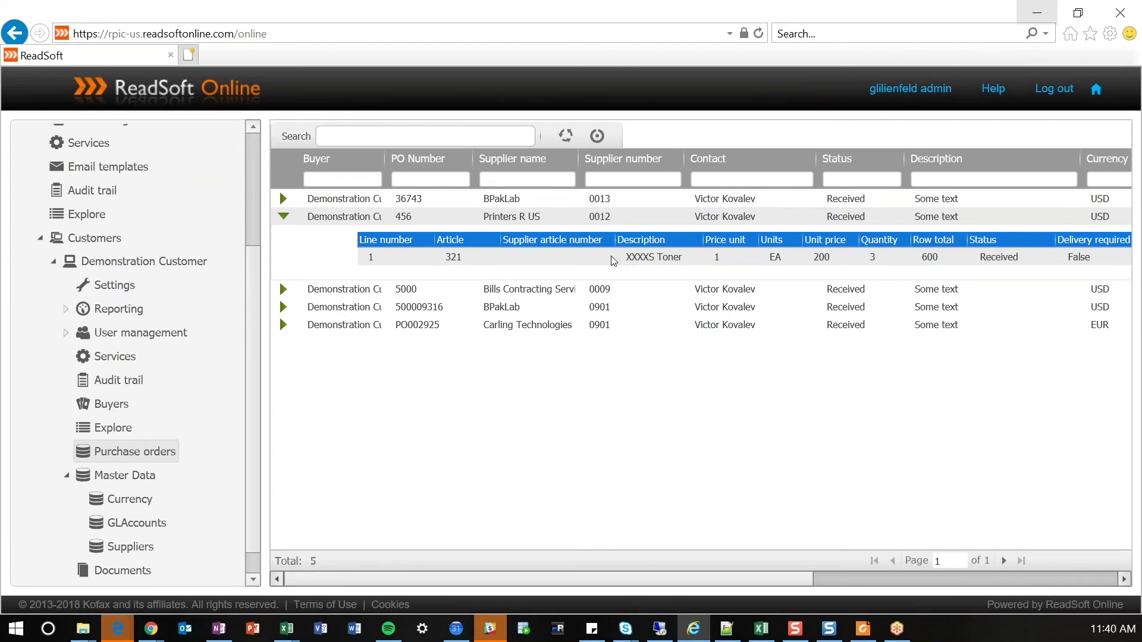
click(66, 310)
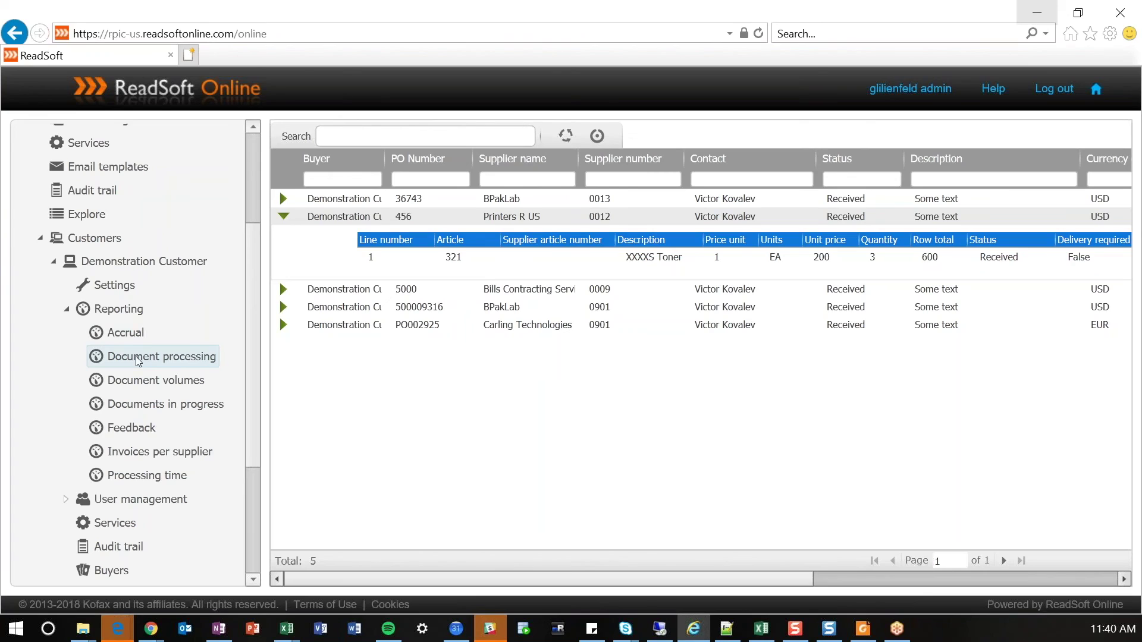
- Generate the Accrual report and go back to the approver's Printers R US documents
click(166, 454)
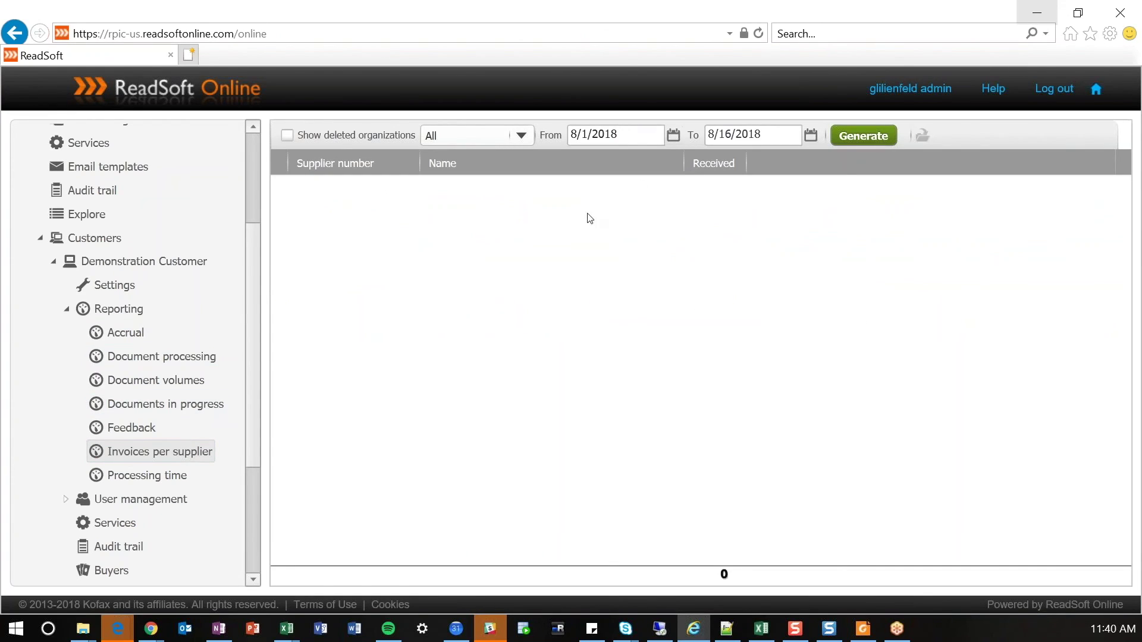
click(136, 333)
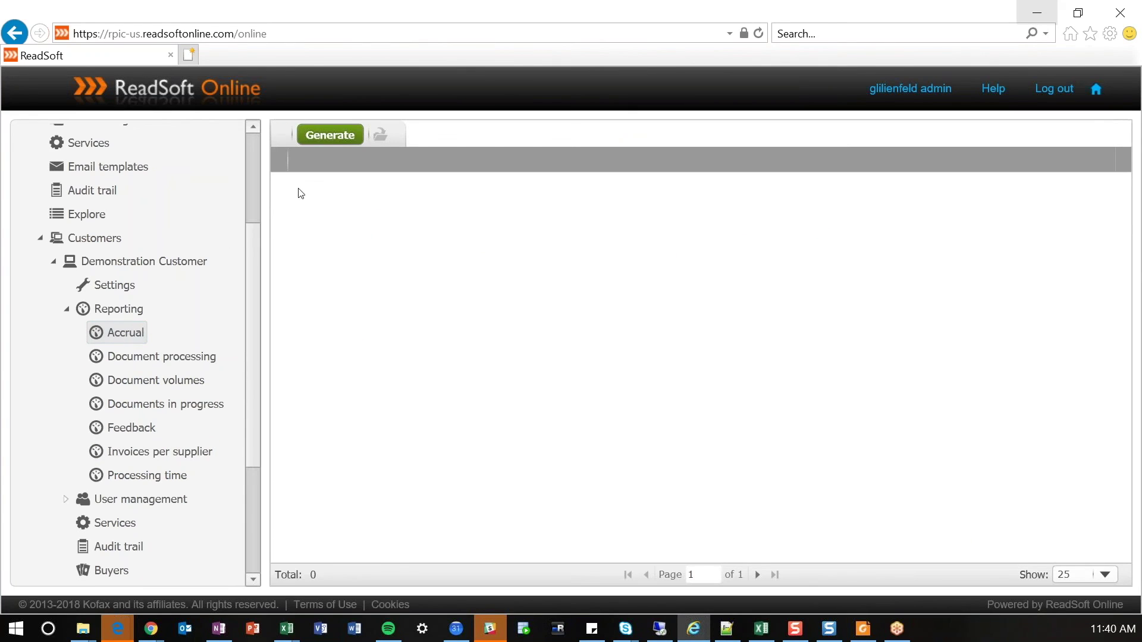
click(314, 135)
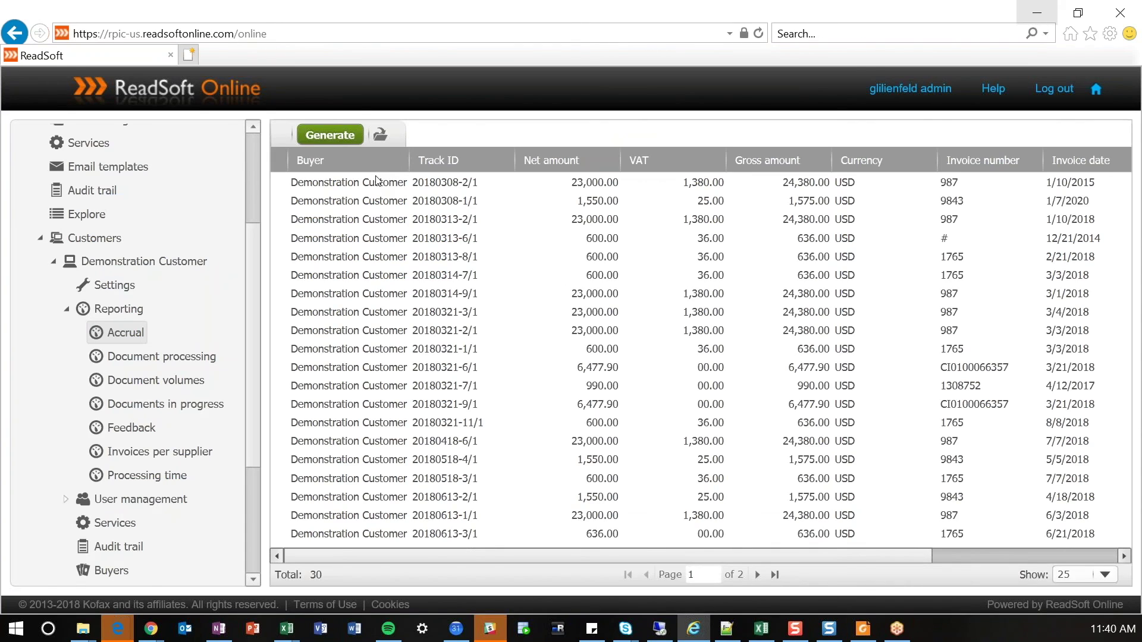
click(1037, 13)
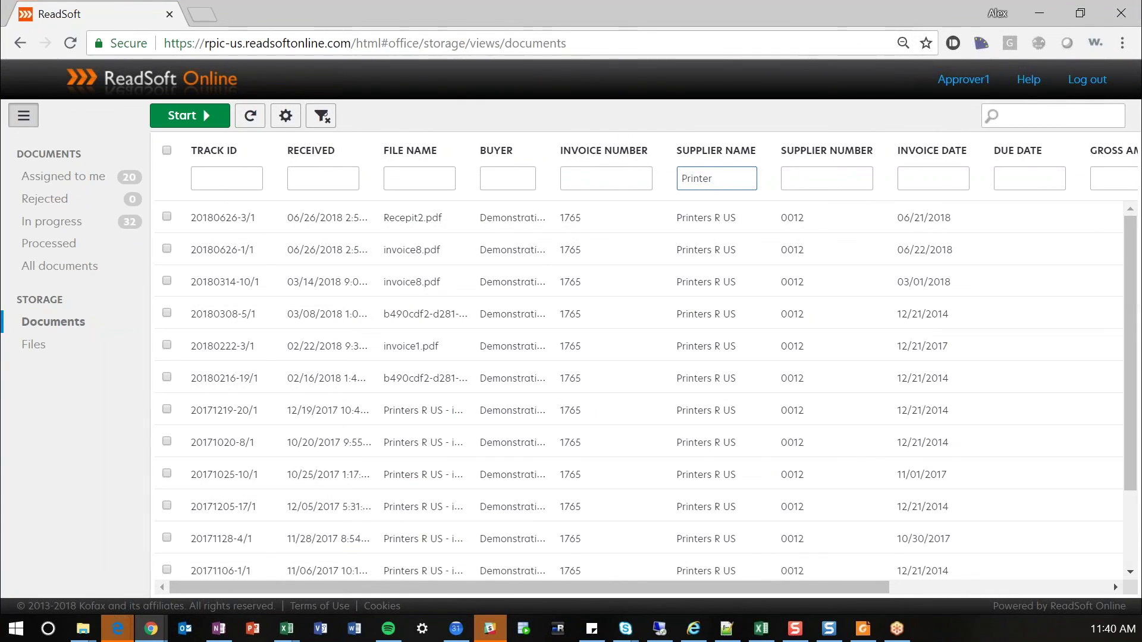
- Log out of the approver session to reach the login page
click(1087, 79)
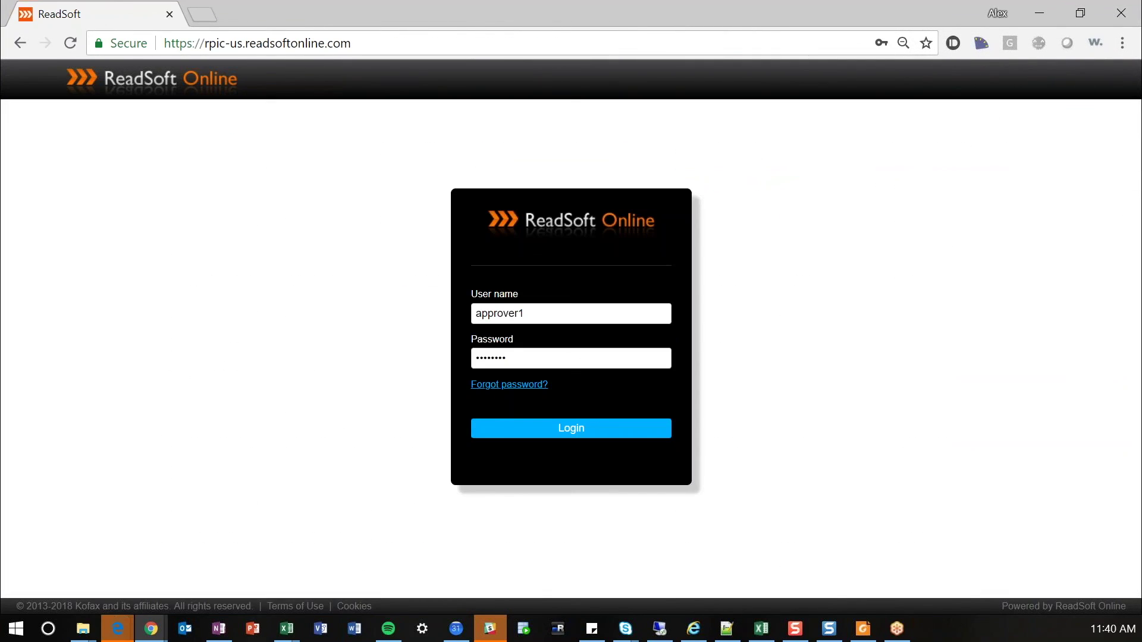